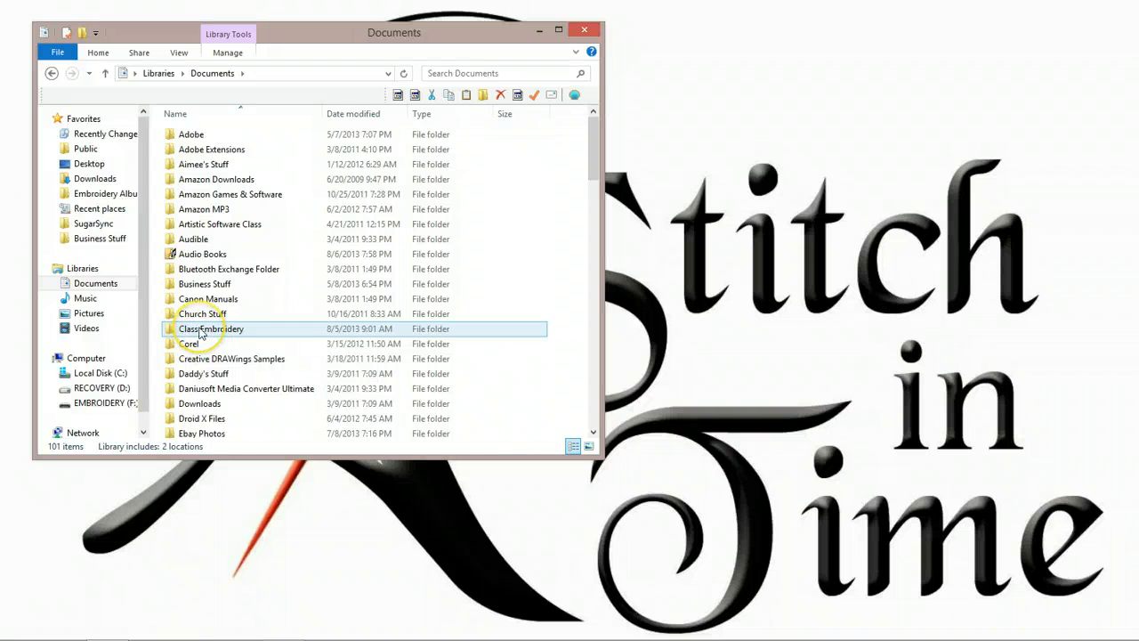
Open the Class Embroidery folder in Documents, followed by its Dakota Collectibles subfolder.
{"action": "double_click", "coordinate": [199, 329]}
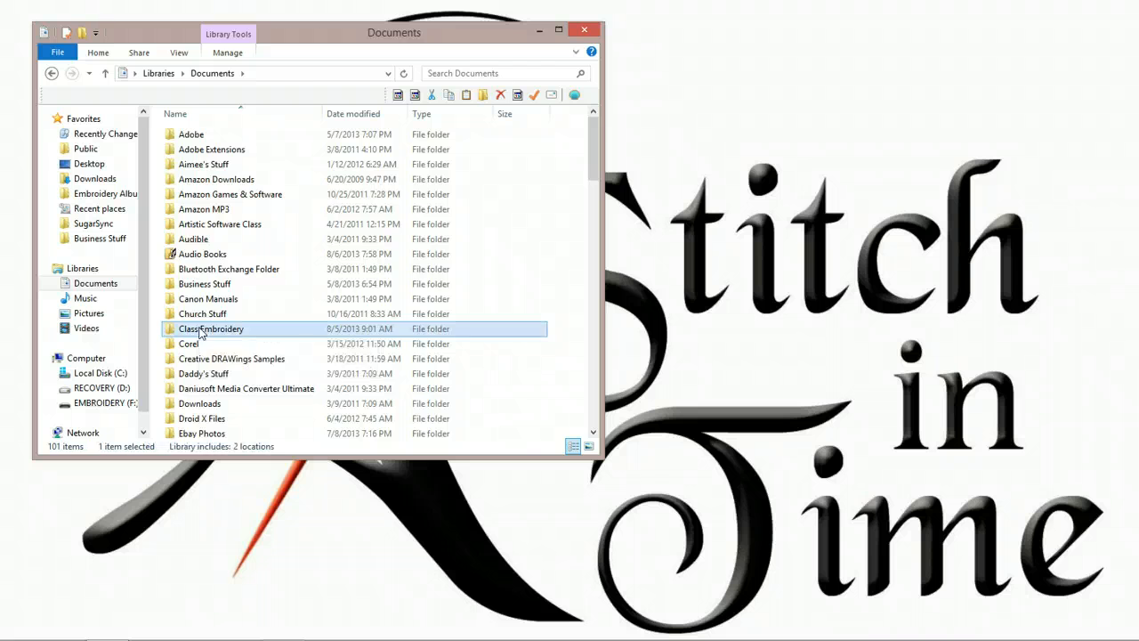
{"action": "left_click", "coordinate": [197, 134]}
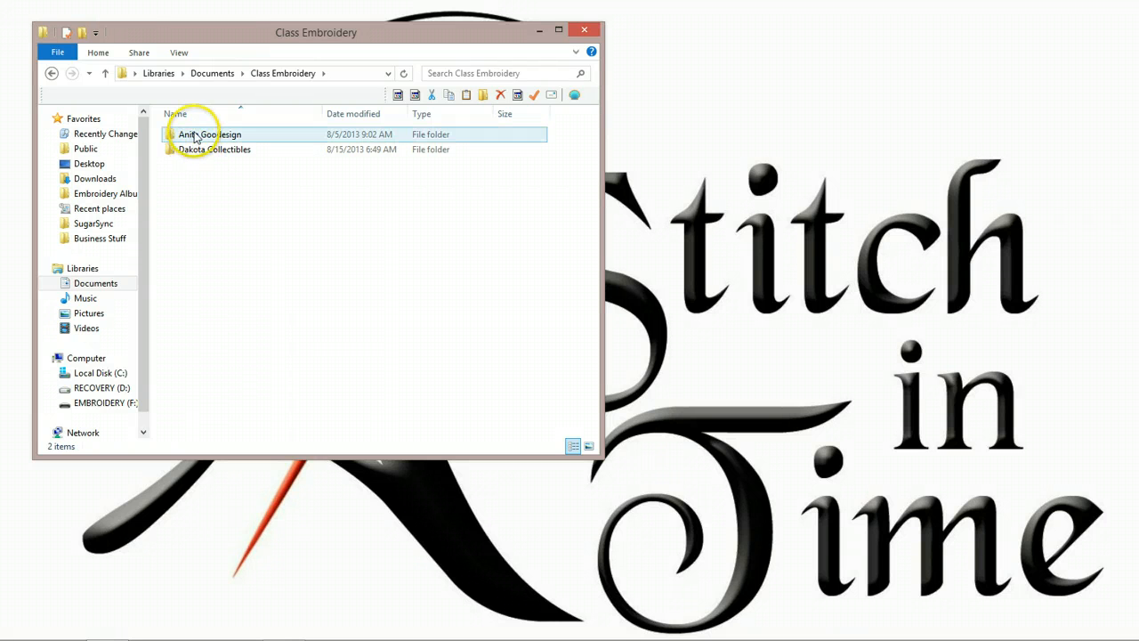
{"action": "left_click", "coordinate": [194, 150]}
{"action": "left_click", "coordinate": [199, 138]}
{"action": "left_click", "coordinate": [196, 150]}
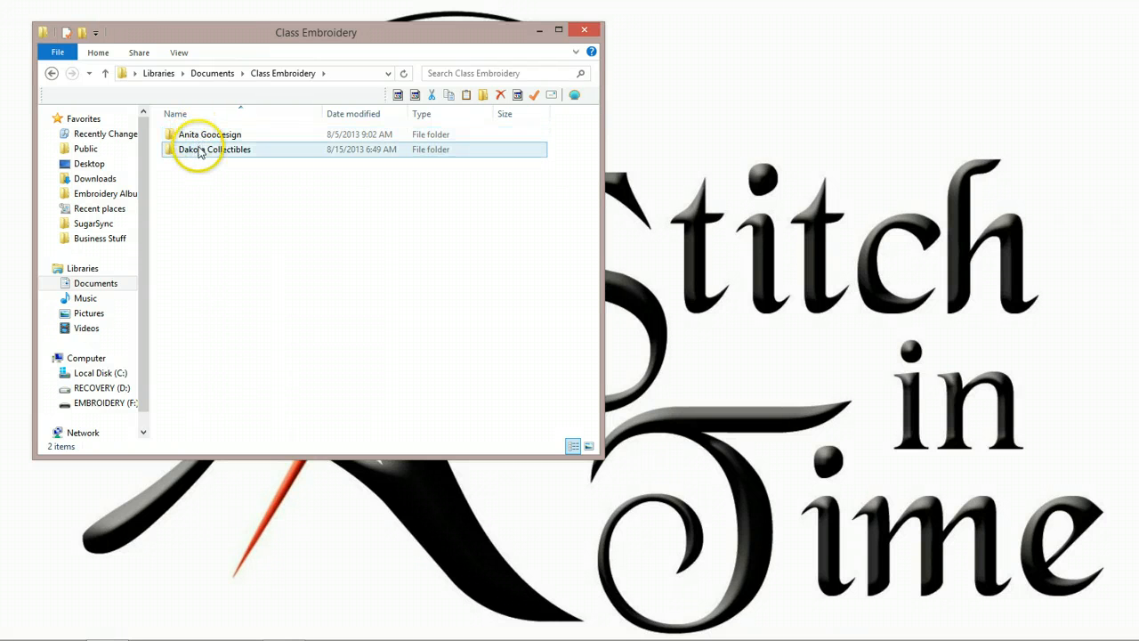
{"action": "left_click", "coordinate": [198, 136]}
{"action": "left_click", "coordinate": [200, 151]}
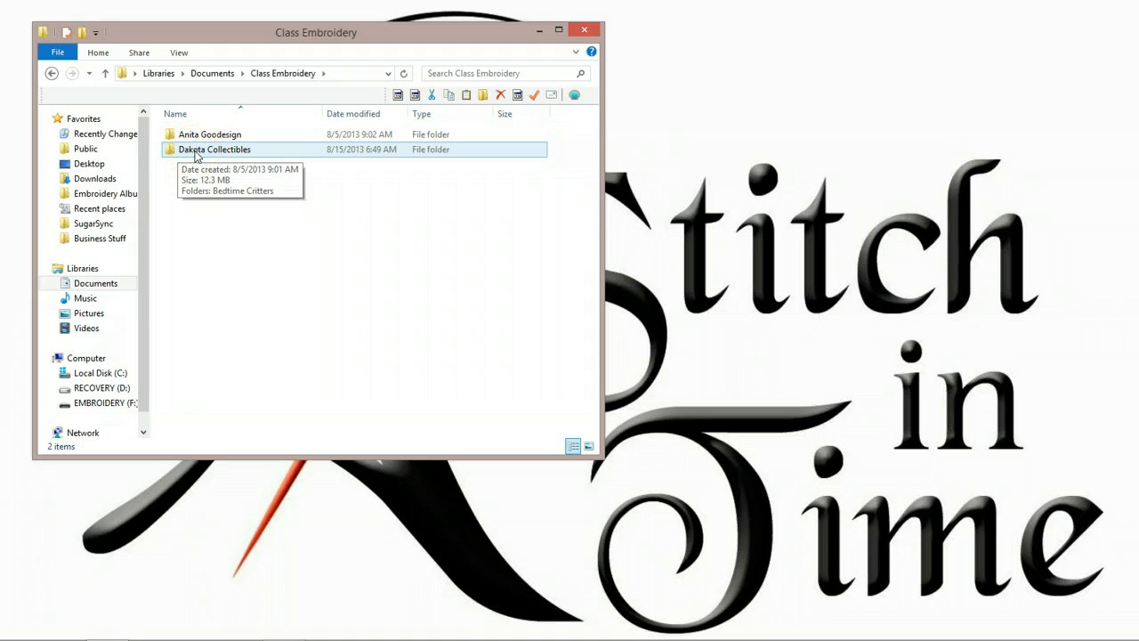
{"action": "double_click", "coordinate": [197, 153]}
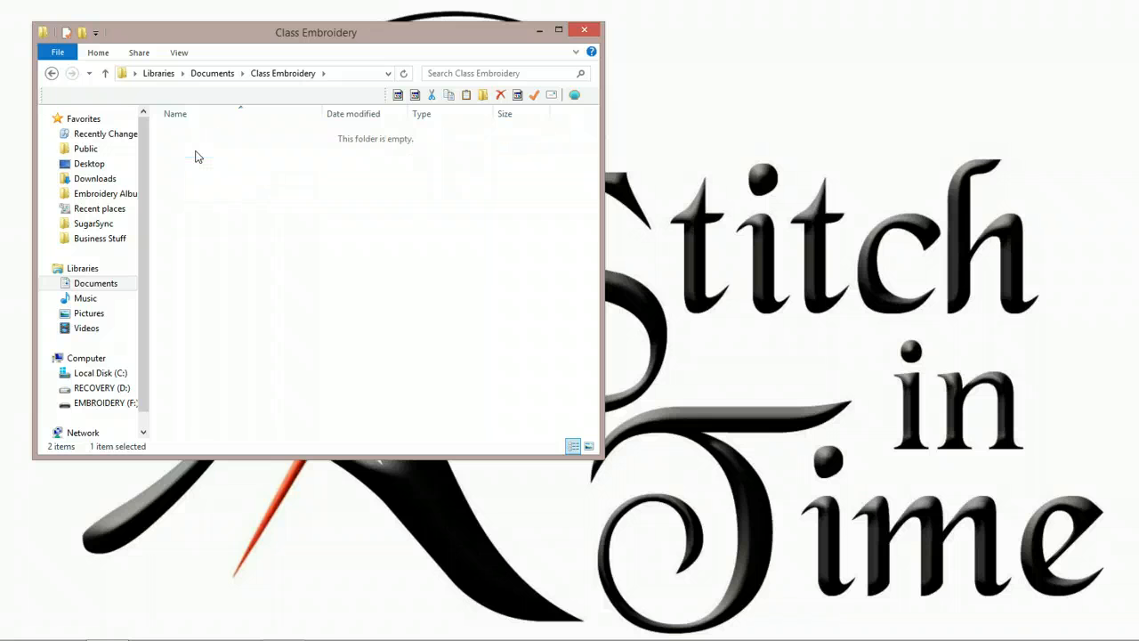
Open the Bedtime Critters design collection folder inside Dakota Collectibles.
{"action": "left_click", "coordinate": [190, 138]}
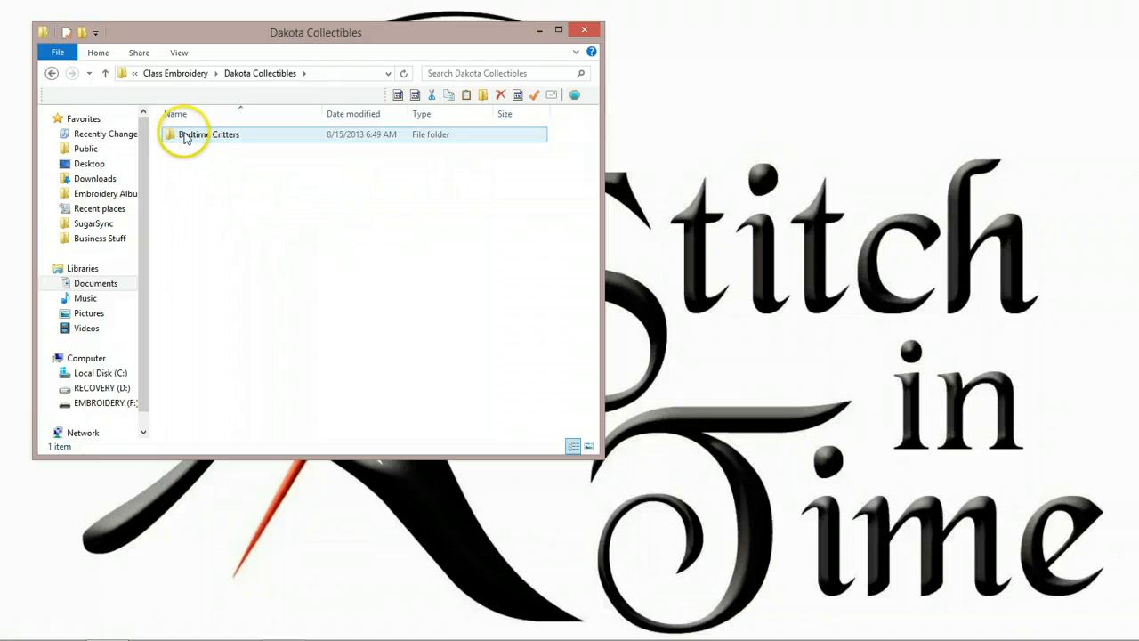
{"action": "left_click", "coordinate": [183, 156]}
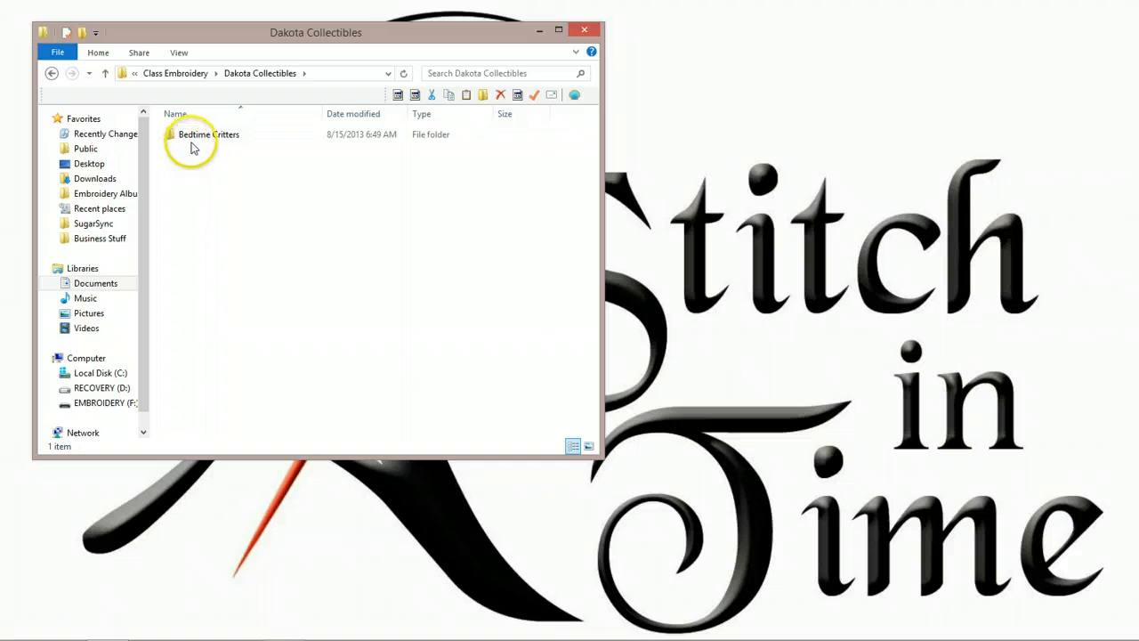
{"action": "double_click", "coordinate": [196, 142]}
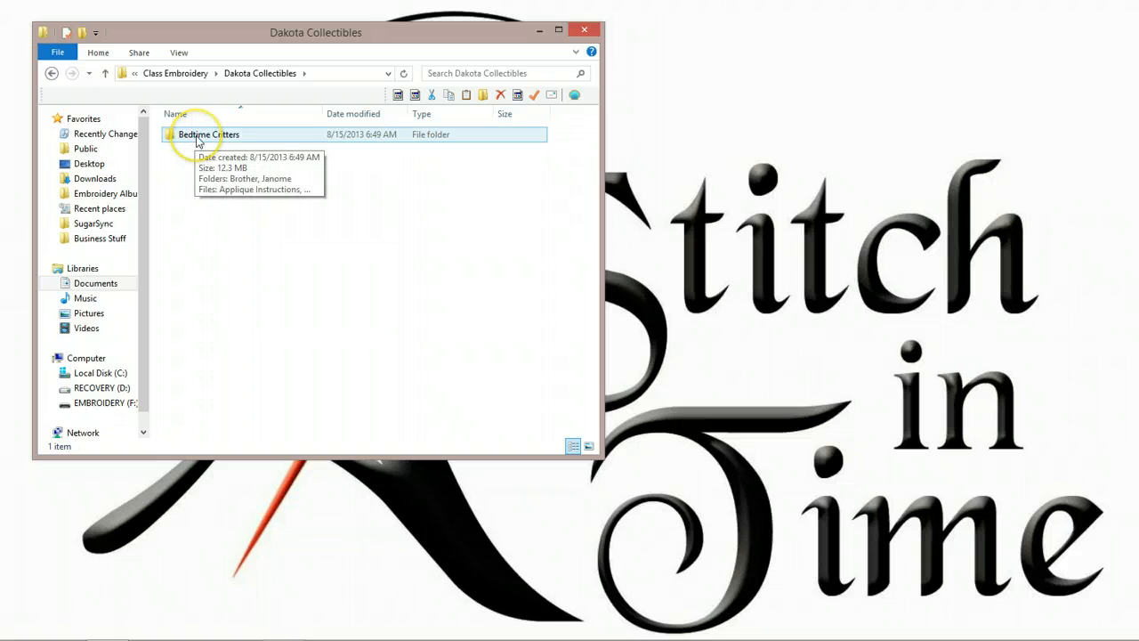
{"action": "double_click", "coordinate": [197, 142]}
Examine the Brother and Janome format folders and the PDF instruction files in the Bedtime Critters collection.
{"action": "left_click", "coordinate": [186, 150]}
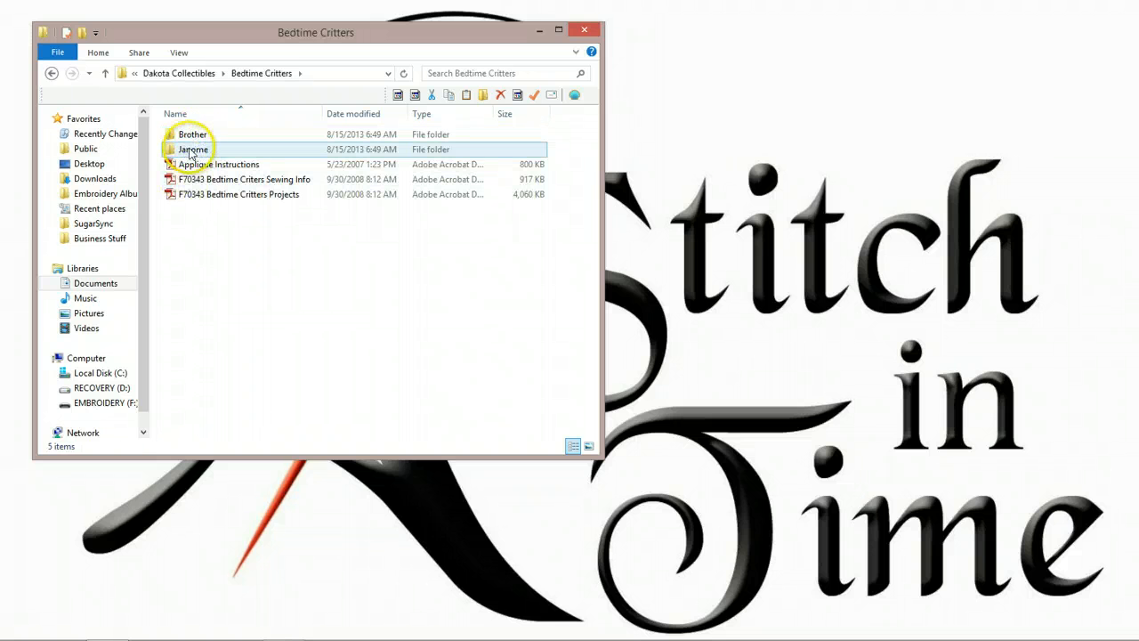
{"action": "left_click", "coordinate": [189, 138]}
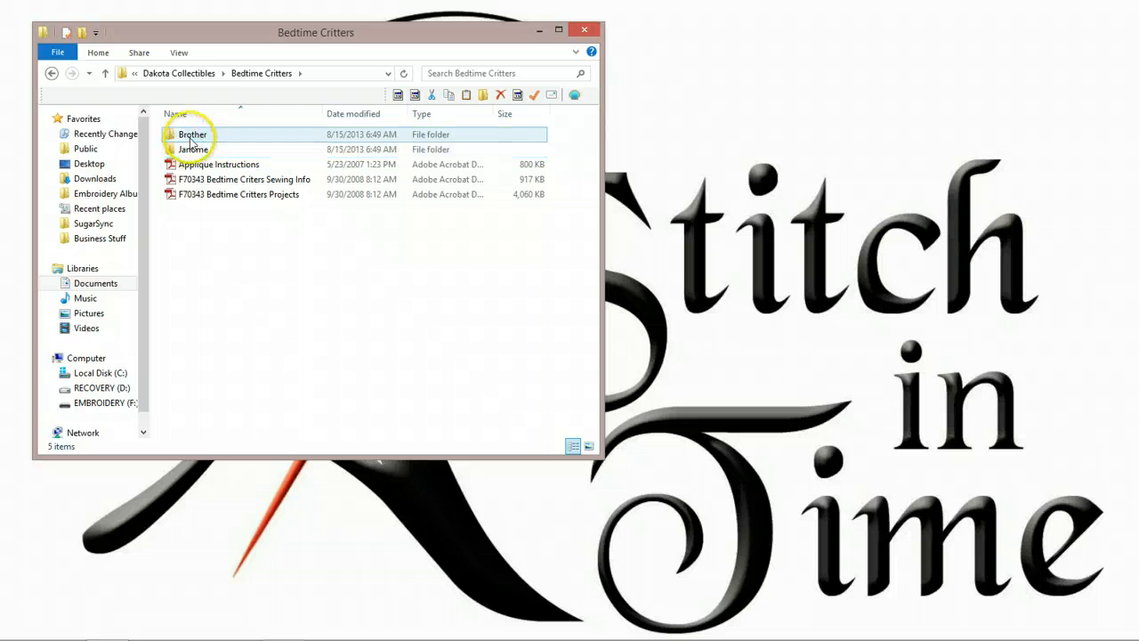
{"action": "left_click", "coordinate": [184, 256]}
{"action": "left_click", "coordinate": [200, 197]}
{"action": "left_click", "coordinate": [195, 183]}
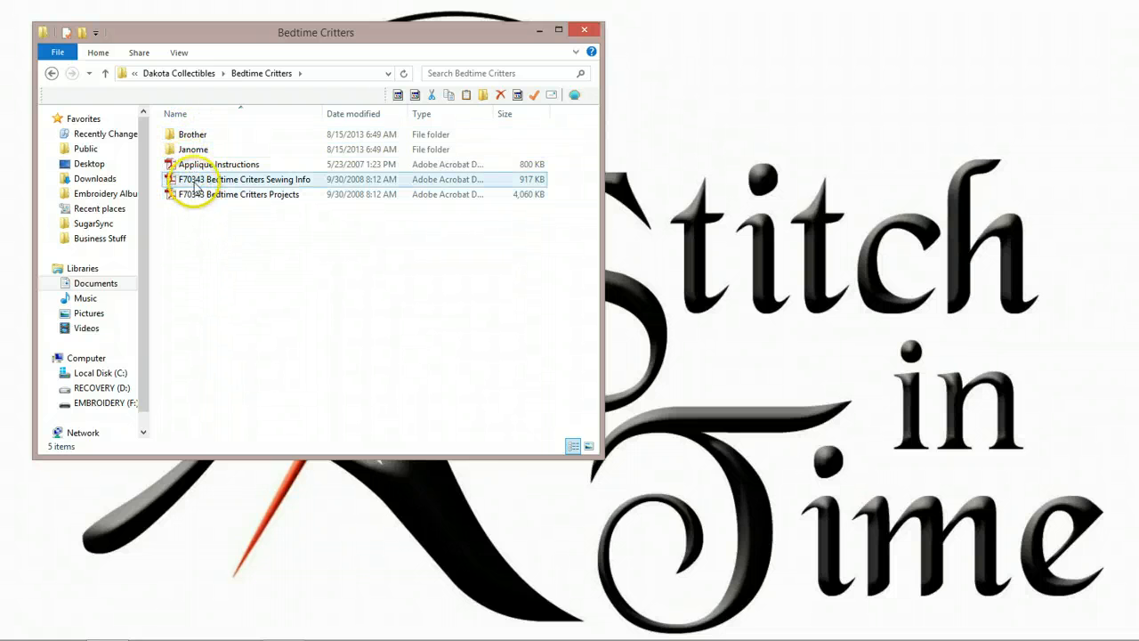
{"action": "left_click", "coordinate": [192, 165]}
{"action": "left_click", "coordinate": [190, 182]}
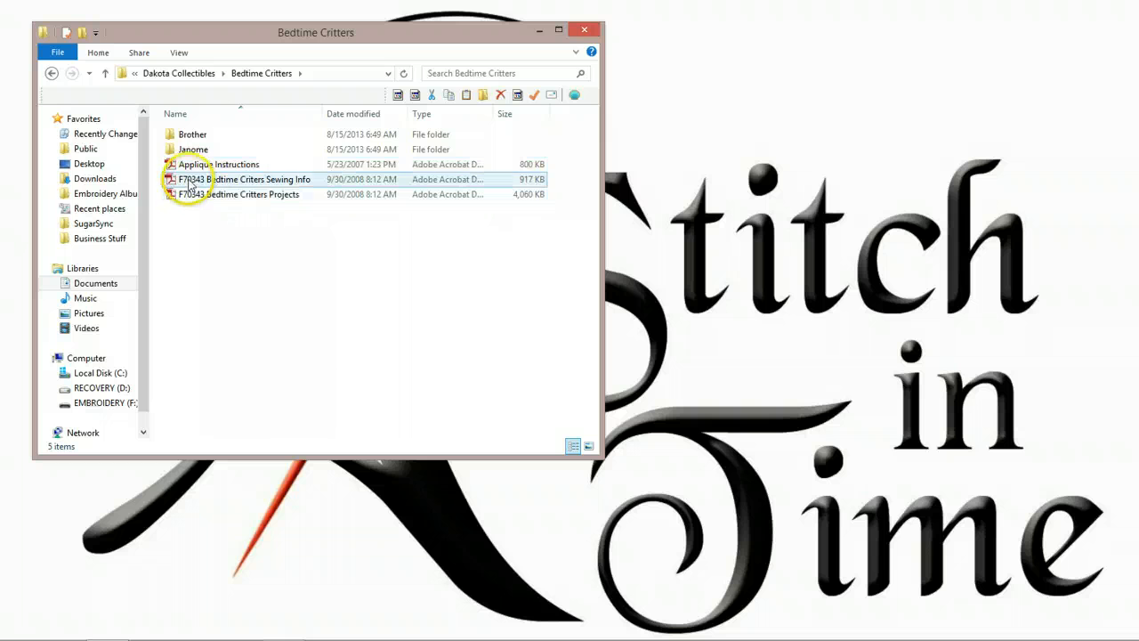
{"action": "left_click", "coordinate": [185, 148]}
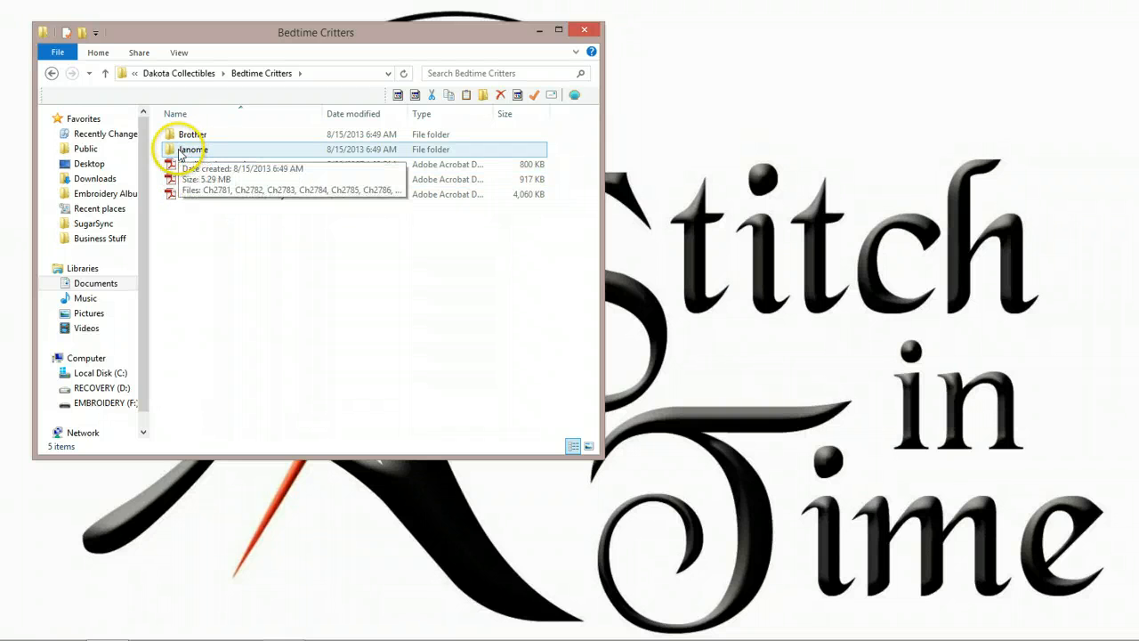
{"action": "left_click", "coordinate": [186, 138]}
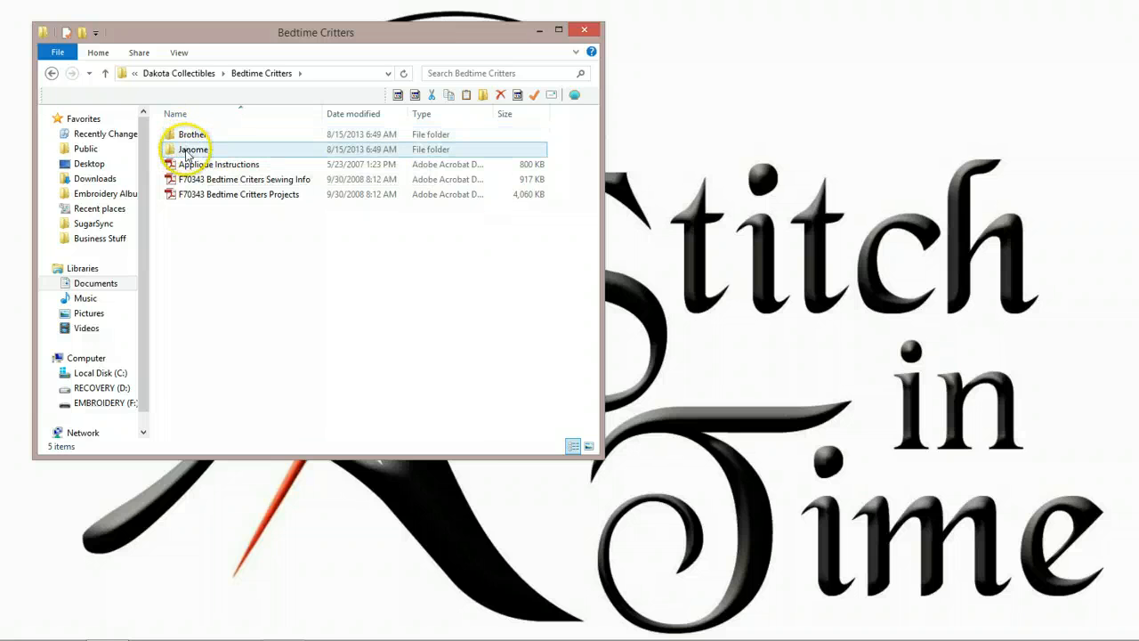
Open the Brother format folder and look over its embroidery design files.
{"action": "left_click", "coordinate": [186, 139]}
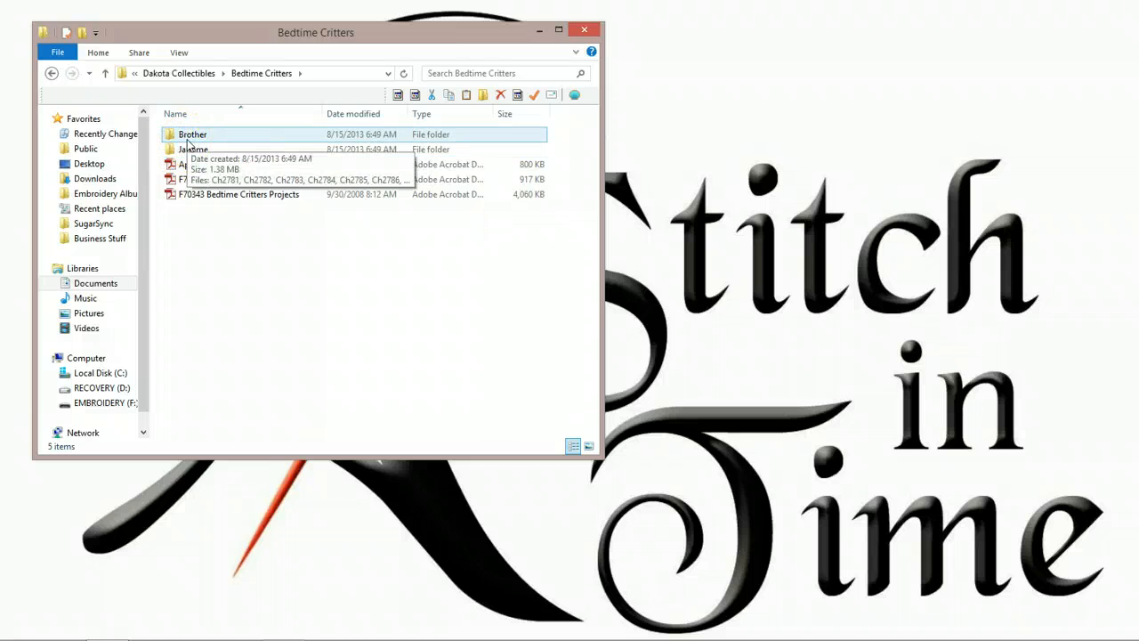
{"action": "left_click", "coordinate": [193, 140]}
{"action": "double_click", "coordinate": [194, 139]}
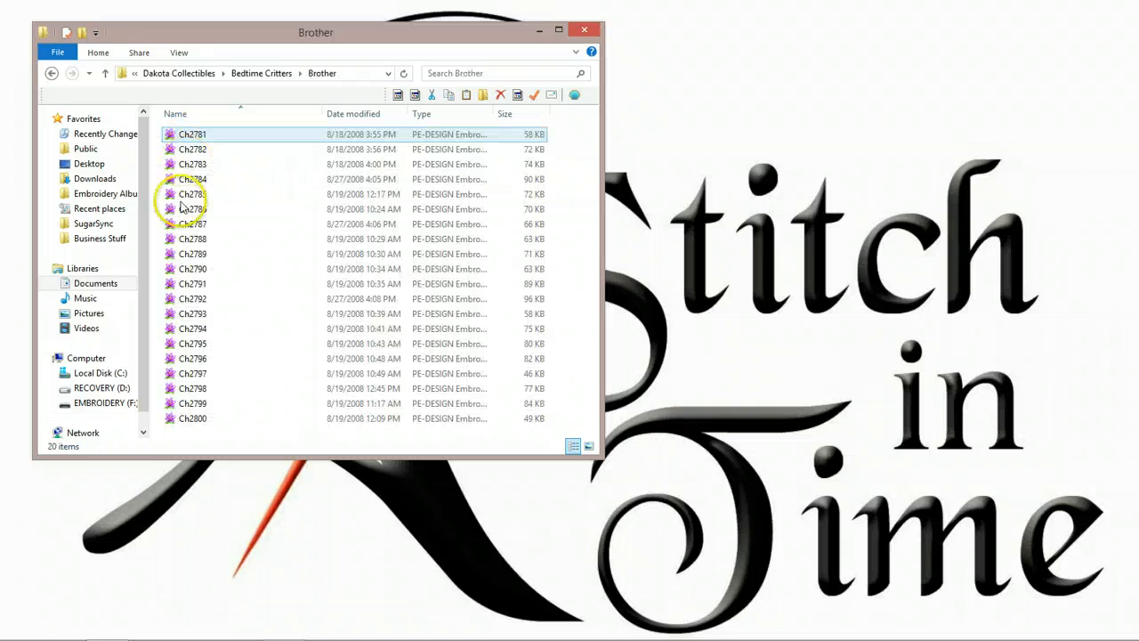
{"action": "left_click", "coordinate": [226, 335]}
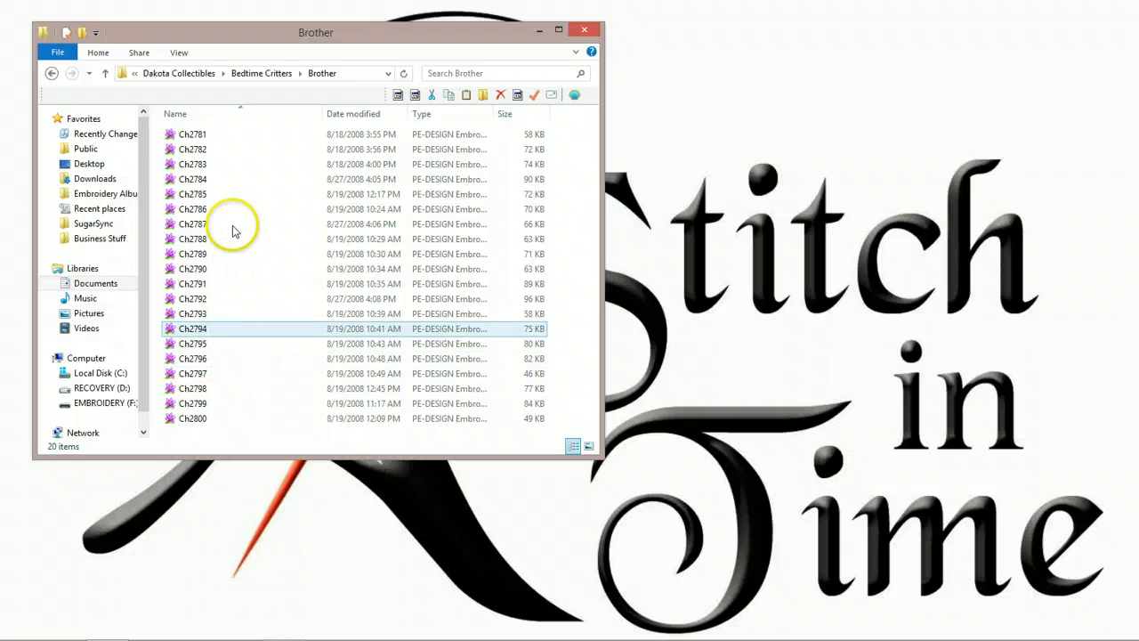
{"action": "left_click", "coordinate": [169, 139]}
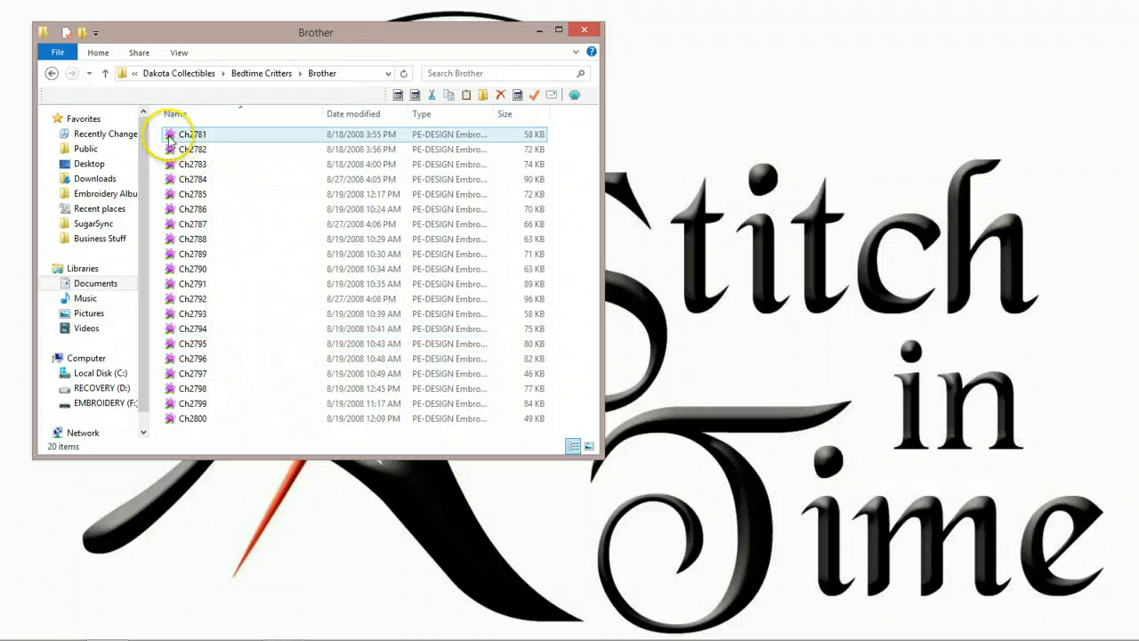
{"action": "left_click", "coordinate": [169, 255]}
{"action": "left_click", "coordinate": [170, 240]}
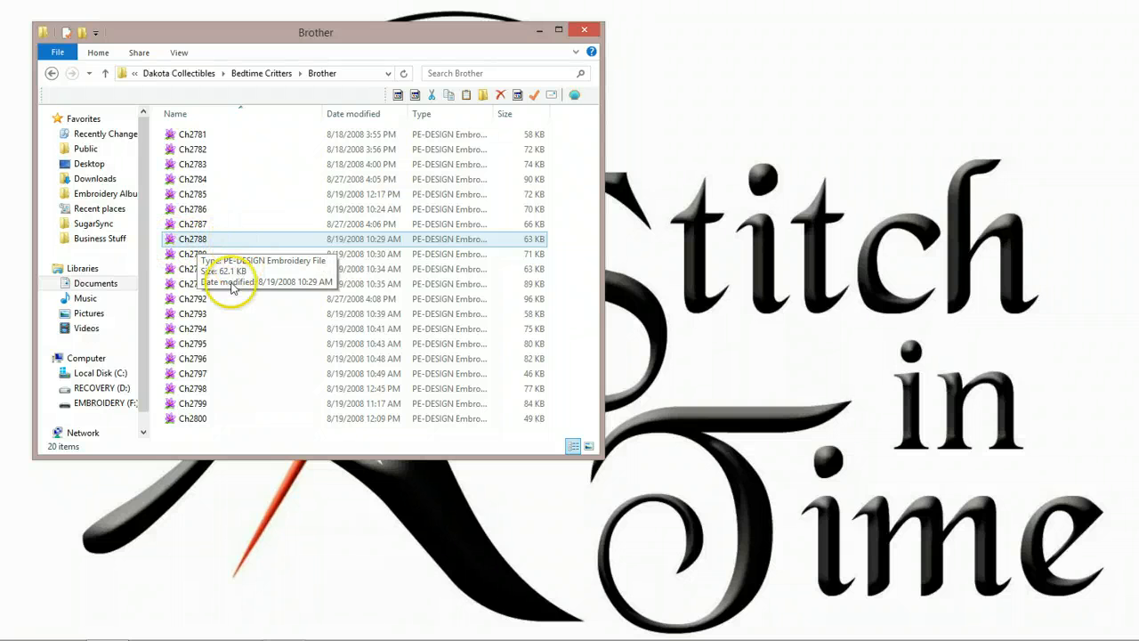
{"action": "left_click", "coordinate": [214, 312]}
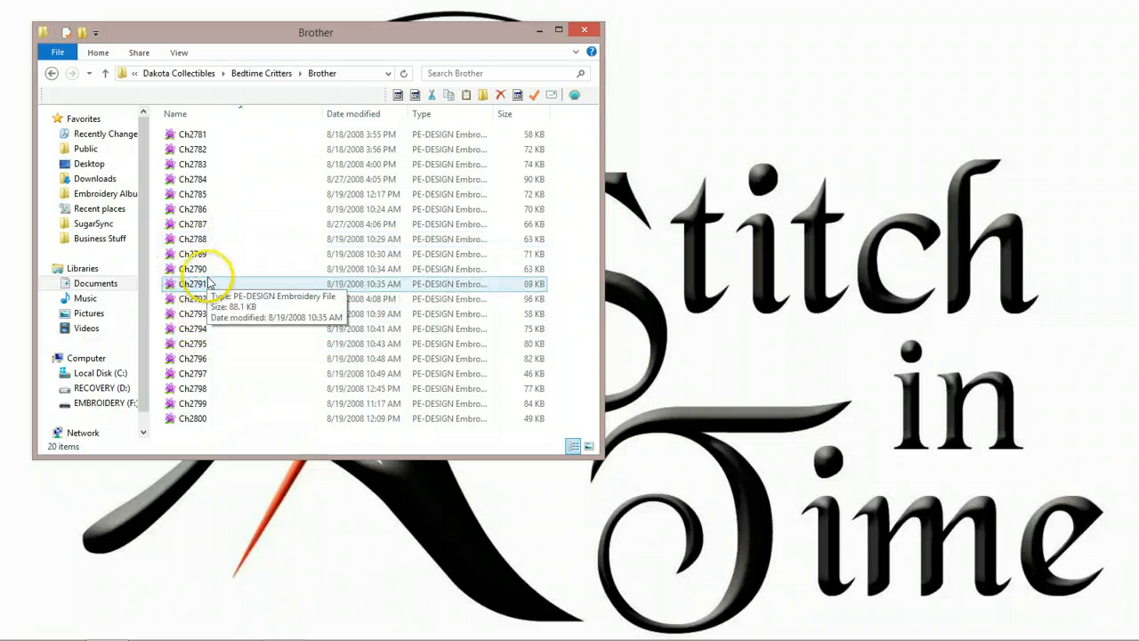
{"action": "left_click", "coordinate": [193, 209]}
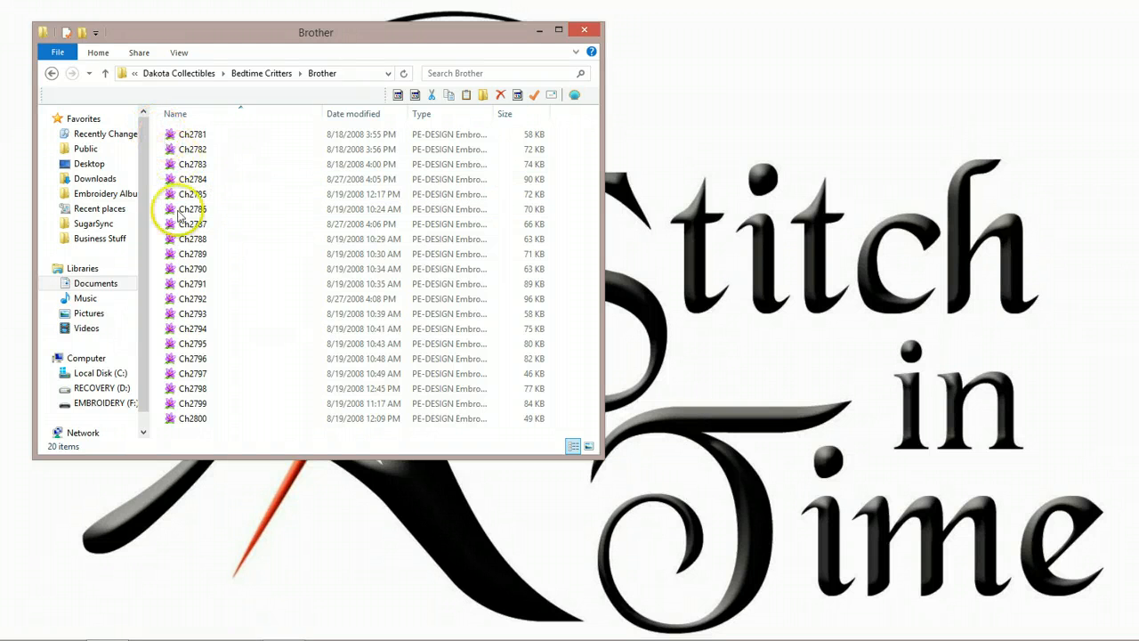
{"action": "left_click", "coordinate": [182, 406]}
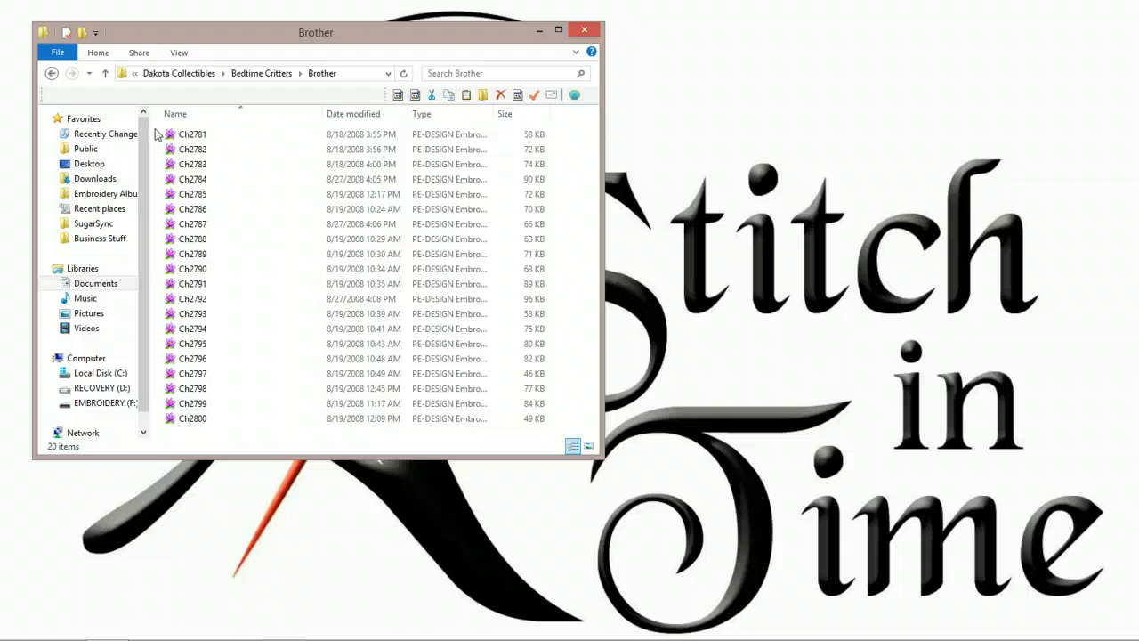
Copy all the design files in the Brother folder, from Ch2781 to Ch2800.
{"action": "left_click_drag", "start_coordinate": [155, 133], "coordinate": [178, 419]}
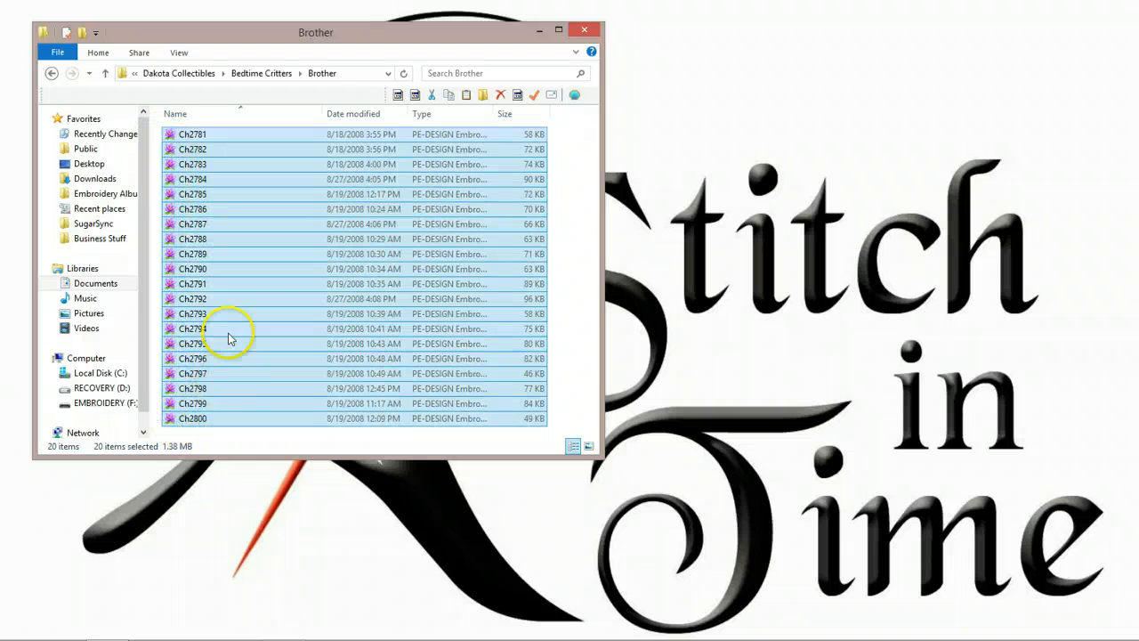
{"action": "right_click", "coordinate": [220, 257]}
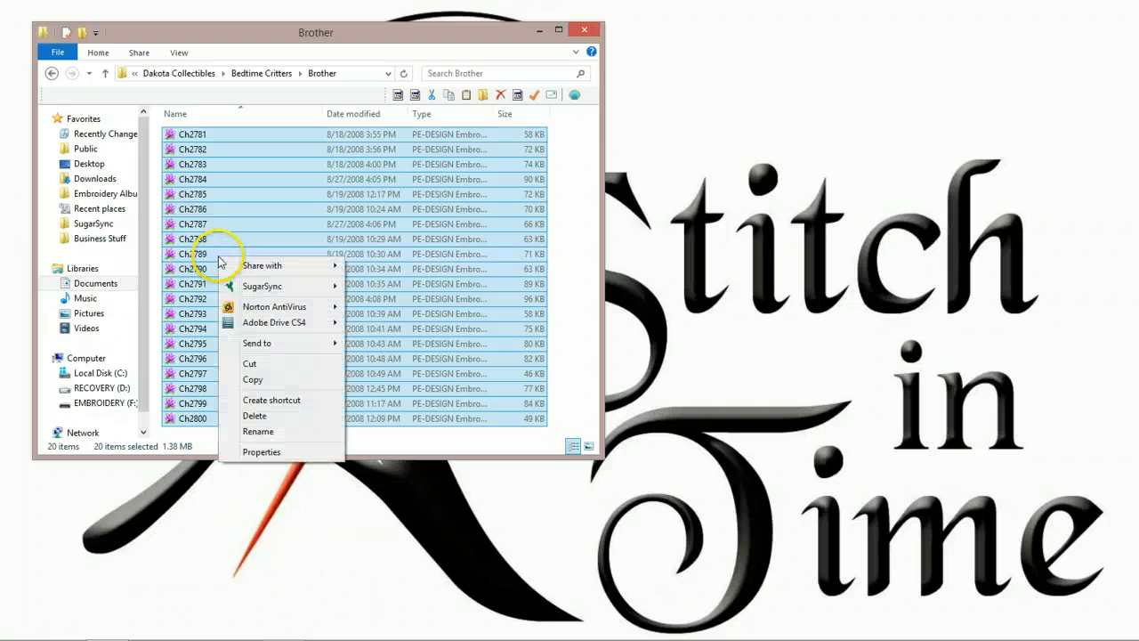
{"action": "left_click", "coordinate": [253, 380]}
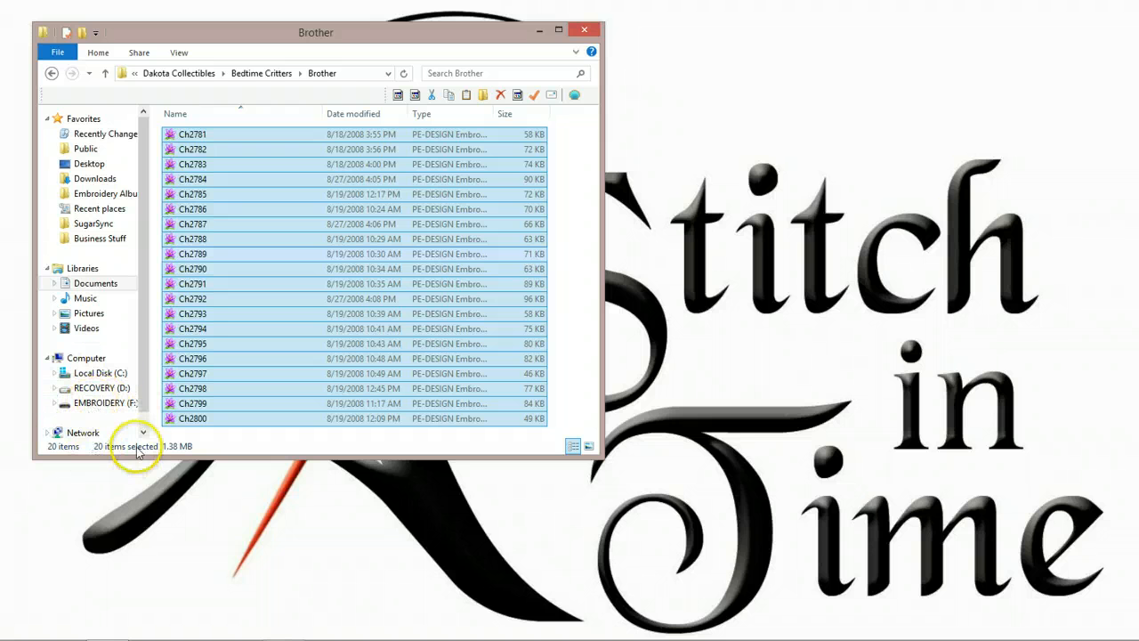
Open the EMBROIDERY (F:) drive from Computer in a separate window.
{"action": "mouse_move", "coordinate": [36, 634]}
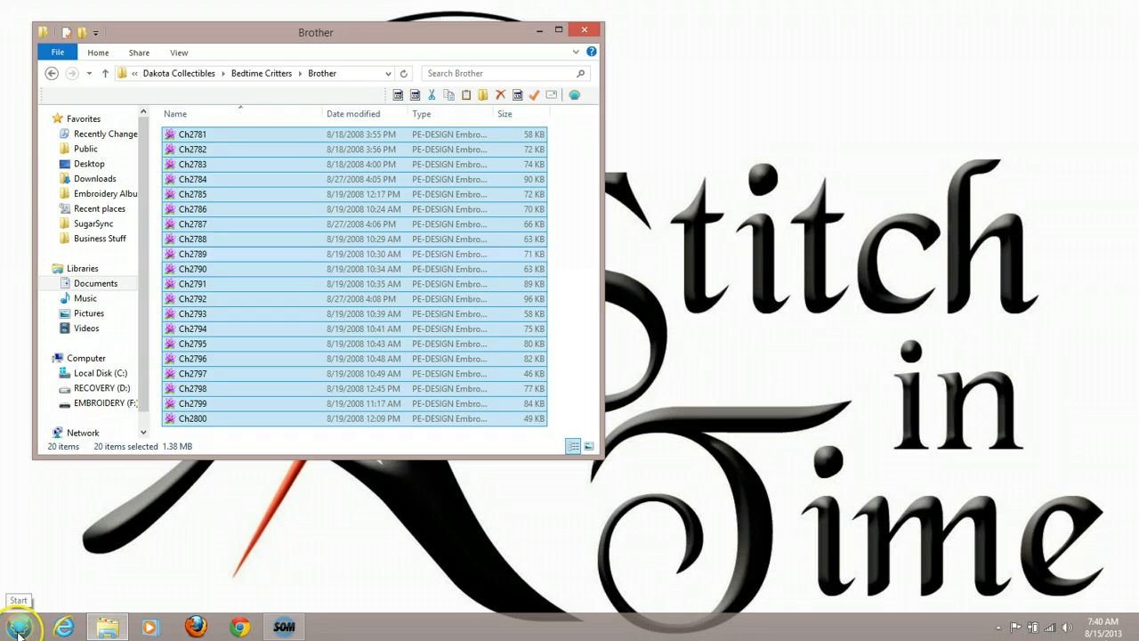
{"action": "left_click", "coordinate": [20, 628]}
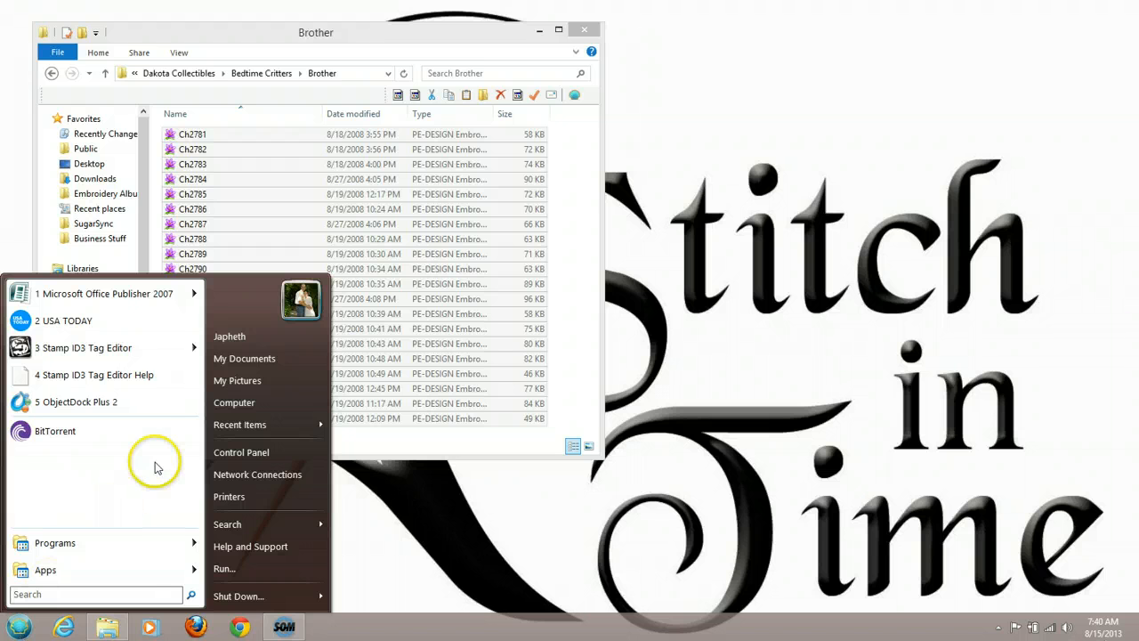
{"action": "left_click", "coordinate": [229, 403]}
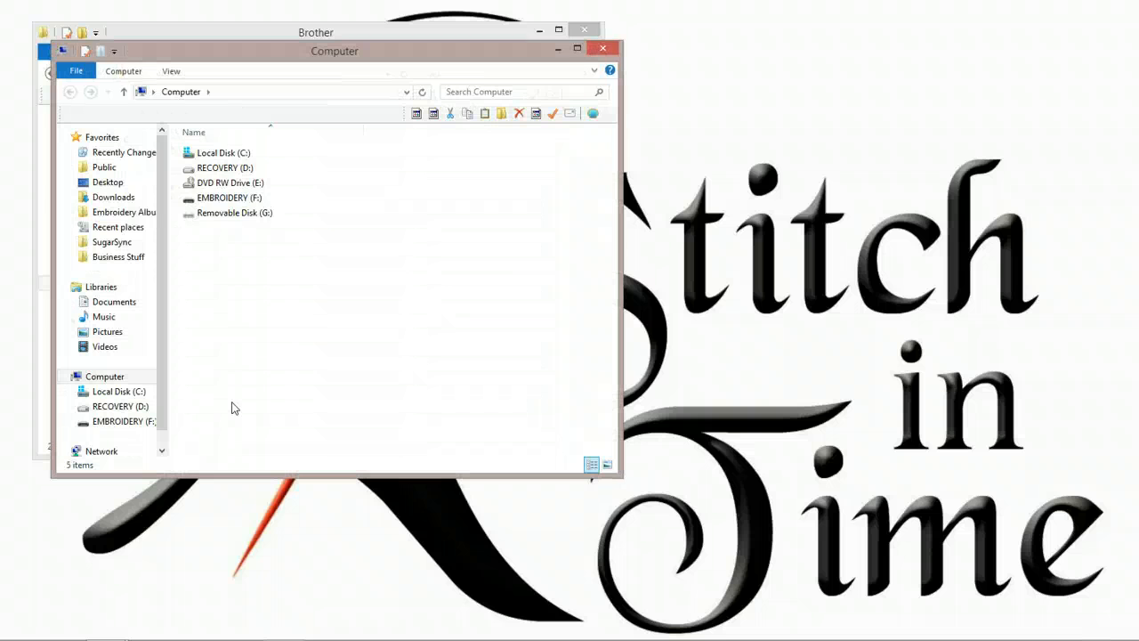
{"action": "left_click", "coordinate": [228, 198]}
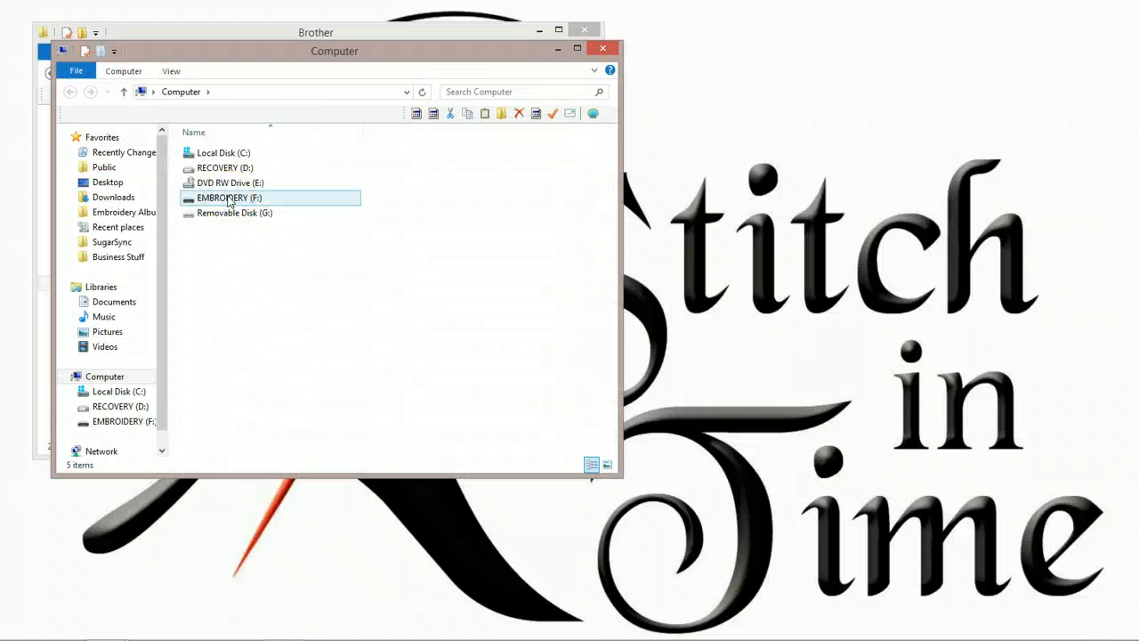
{"action": "double_click", "coordinate": [229, 197]}
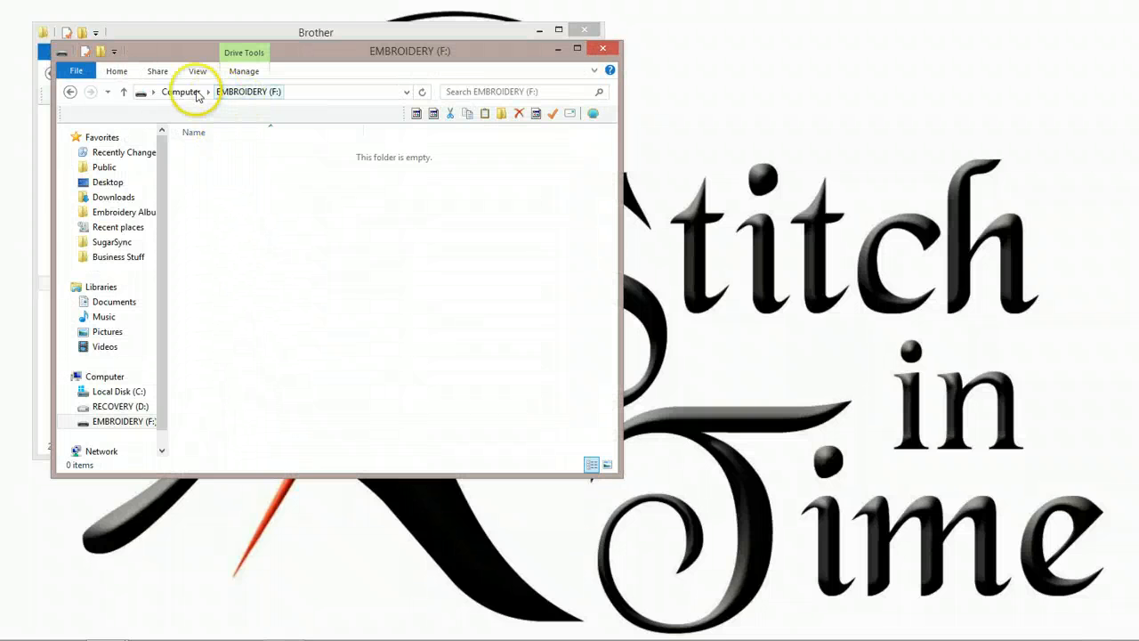
{"action": "left_click", "coordinate": [180, 92]}
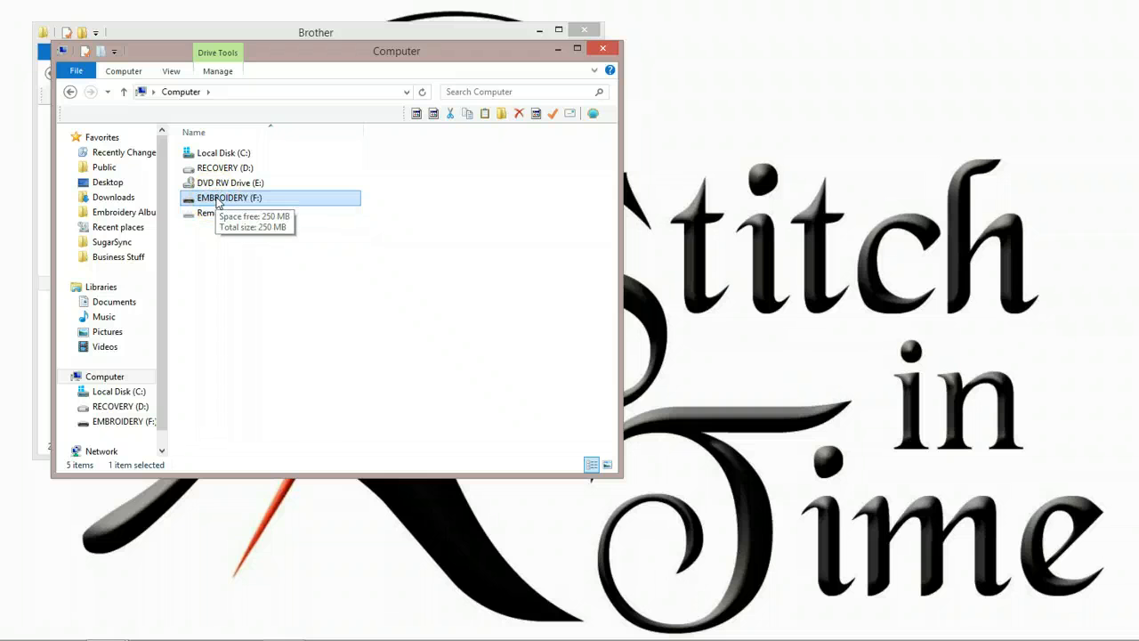
{"action": "double_click", "coordinate": [218, 201]}
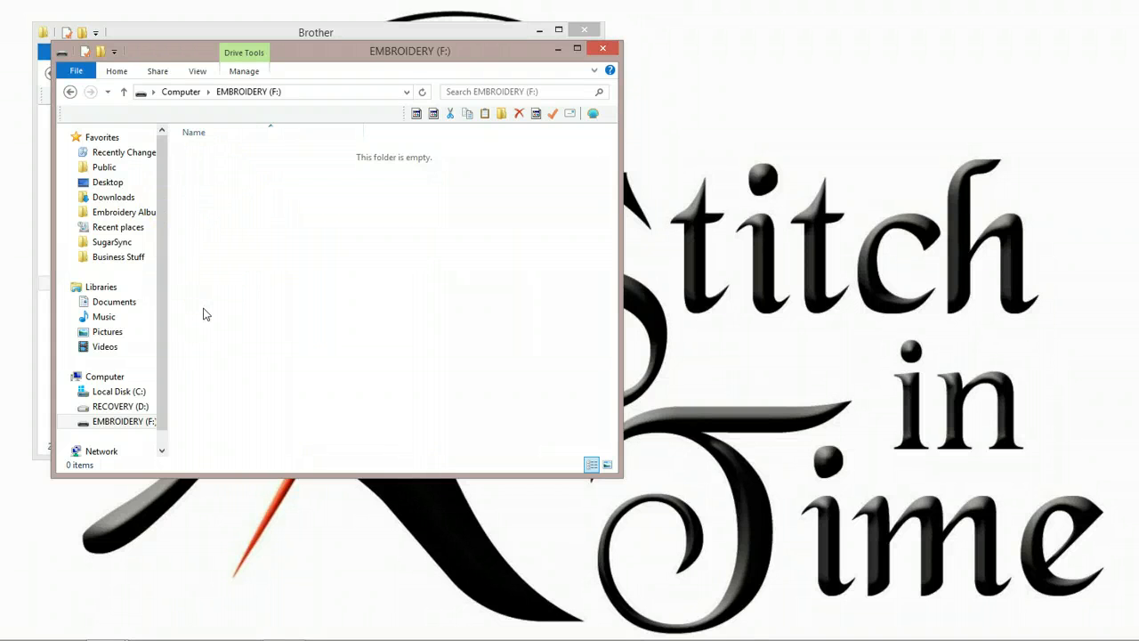
Create a new folder named "Bedtime Critters" in the root of the EMBROIDERY (F:) drive.
{"action": "right_click", "coordinate": [232, 271]}
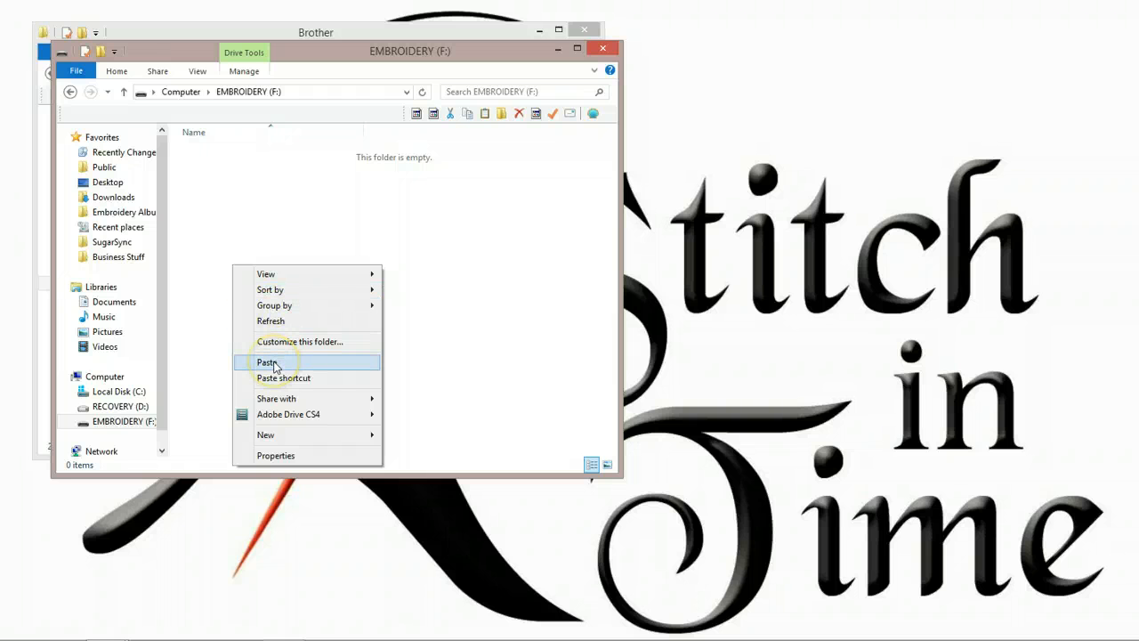
{"action": "left_click", "coordinate": [224, 226]}
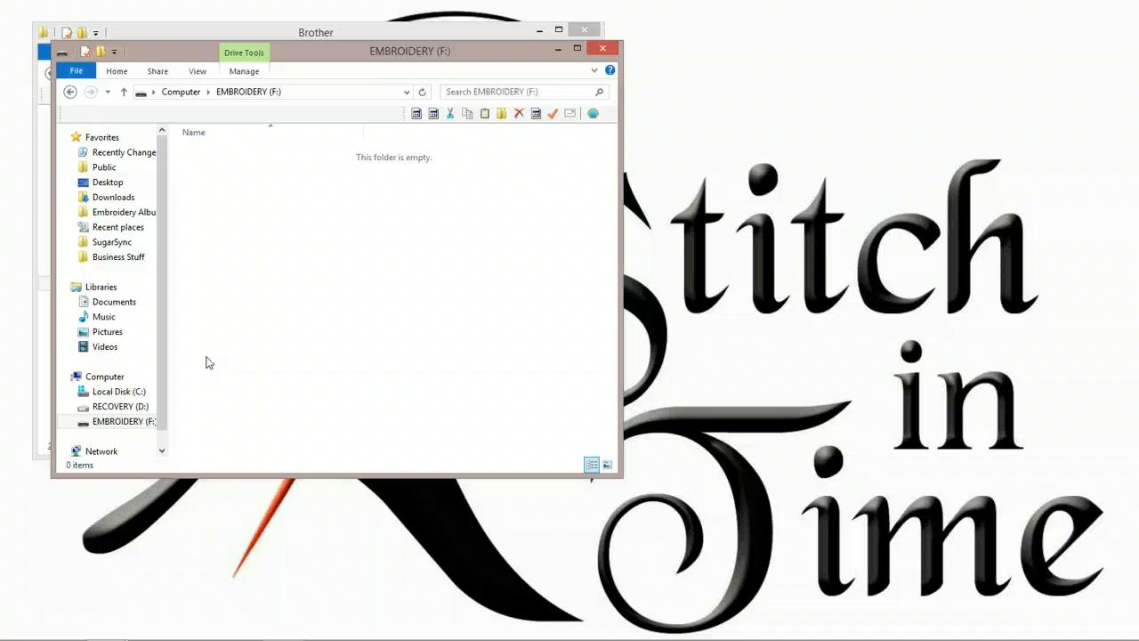
{"action": "right_click", "coordinate": [212, 194]}
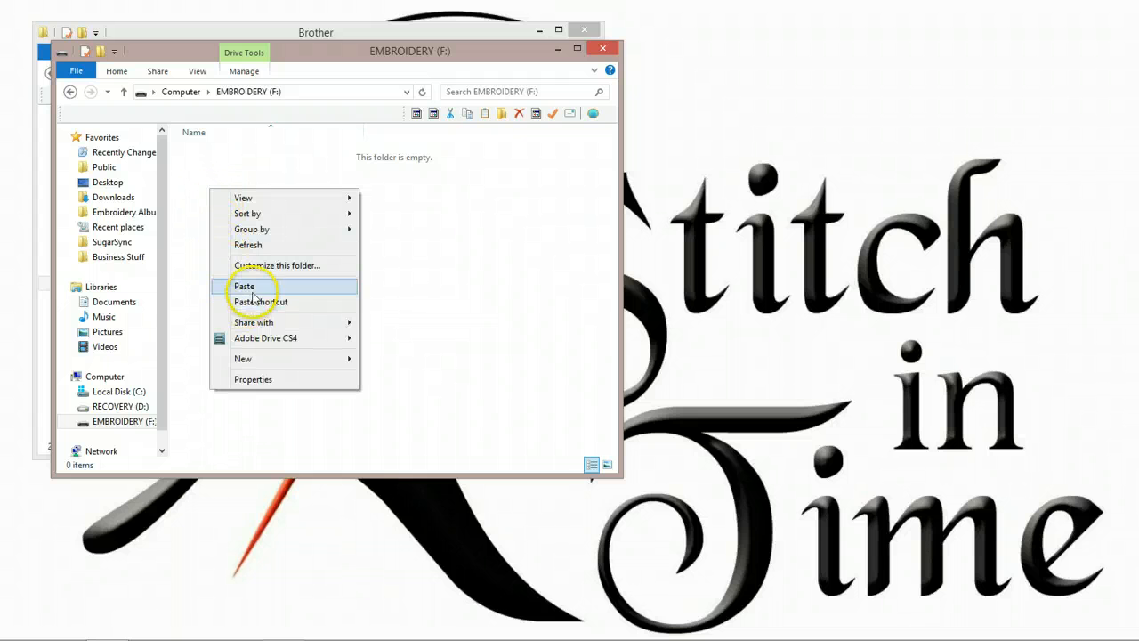
{"action": "mouse_move", "coordinate": [323, 358]}
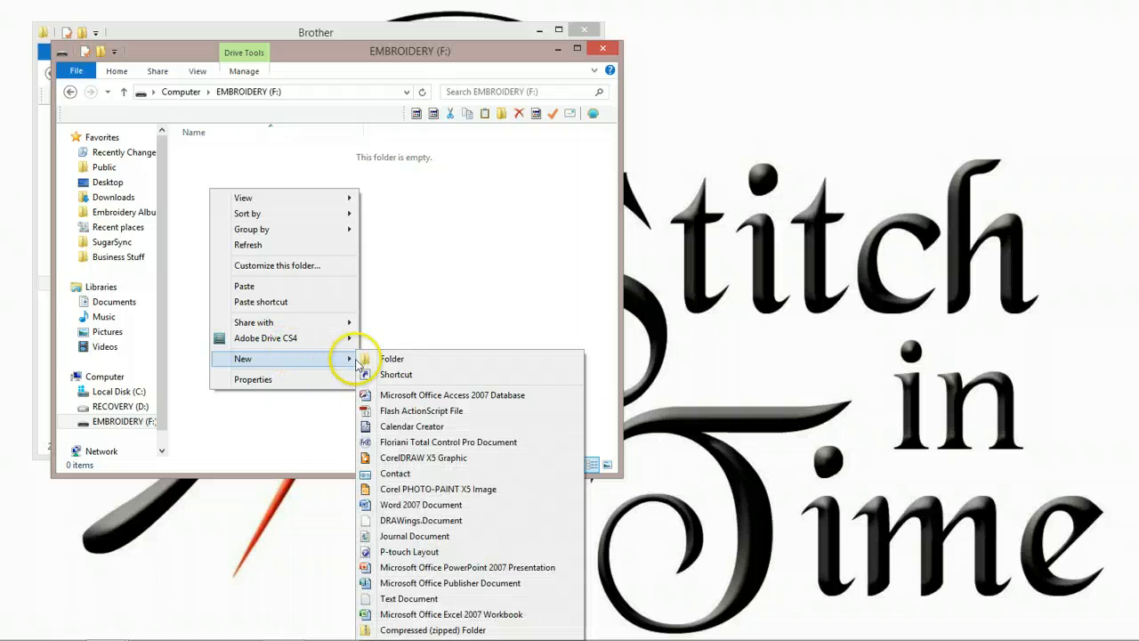
{"action": "left_click", "coordinate": [389, 359]}
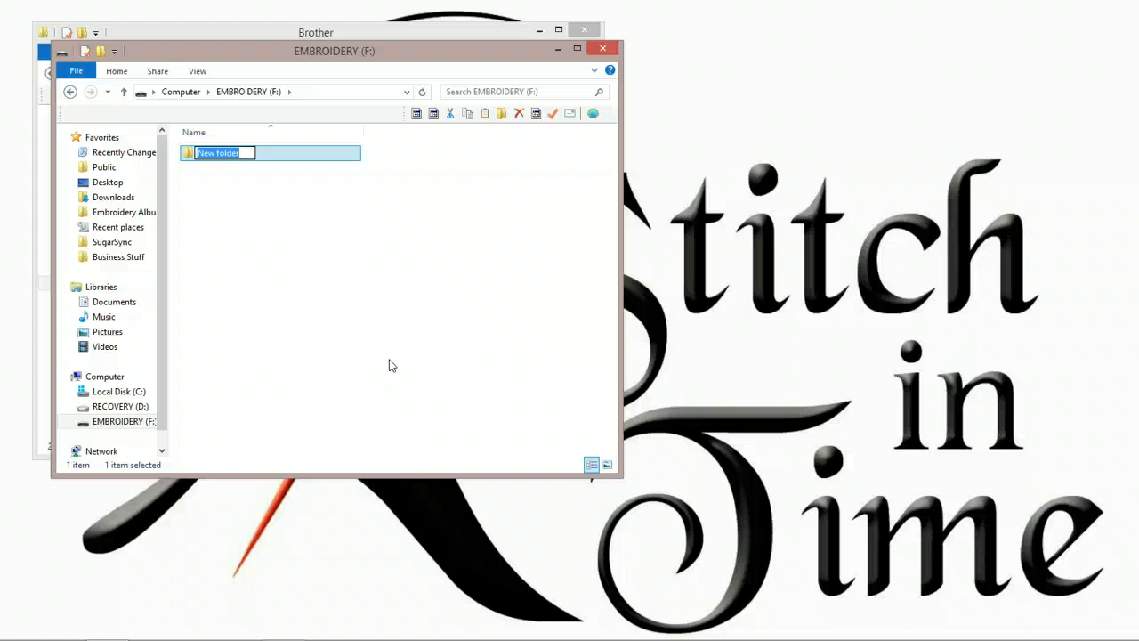
{"action": "type", "text": "Bedtime Critters"}
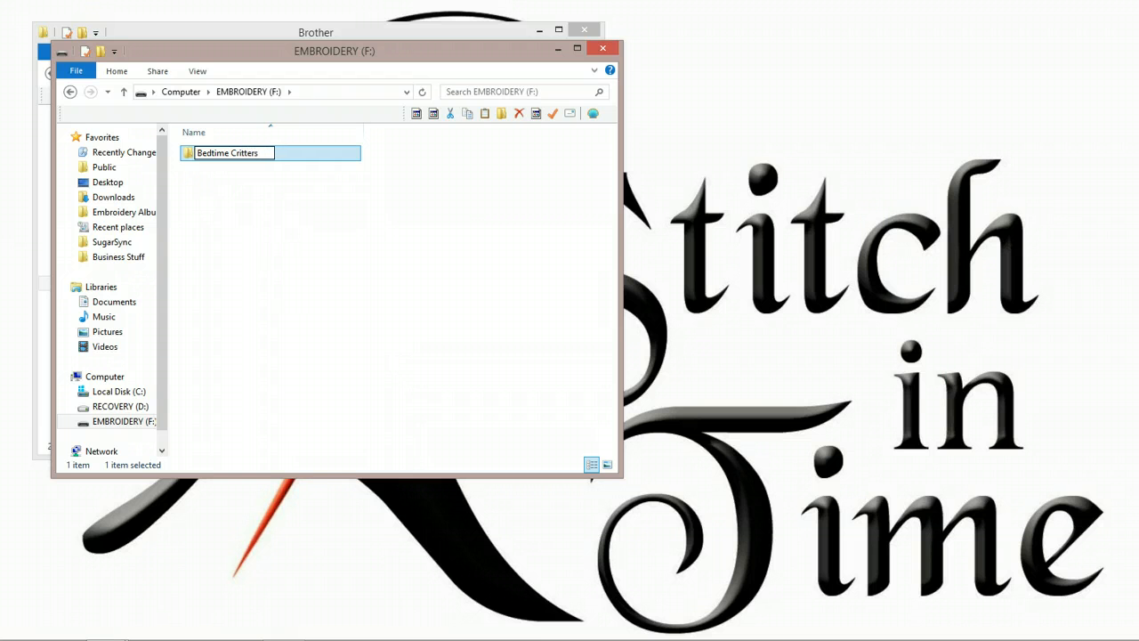
{"action": "key", "text": "Return"}
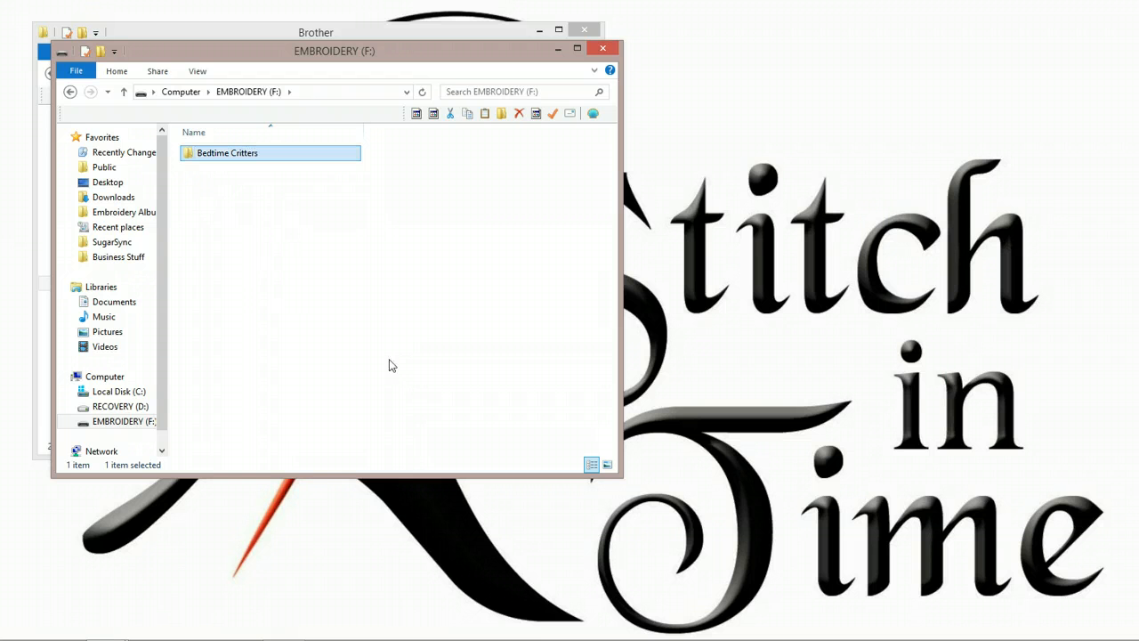
Open the Bedtime Critters folder on the EMBROIDERY (F:) drive and paste the copied Brother design files into it.
{"action": "double_click", "coordinate": [210, 158]}
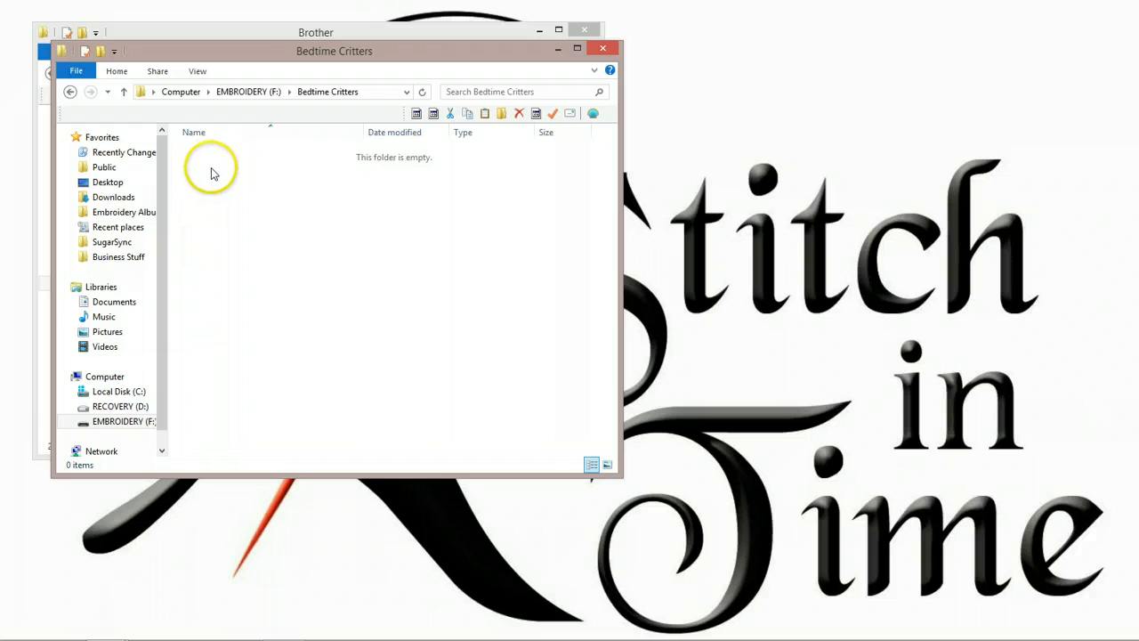
{"action": "right_click", "coordinate": [210, 174]}
{"action": "left_click", "coordinate": [236, 259]}
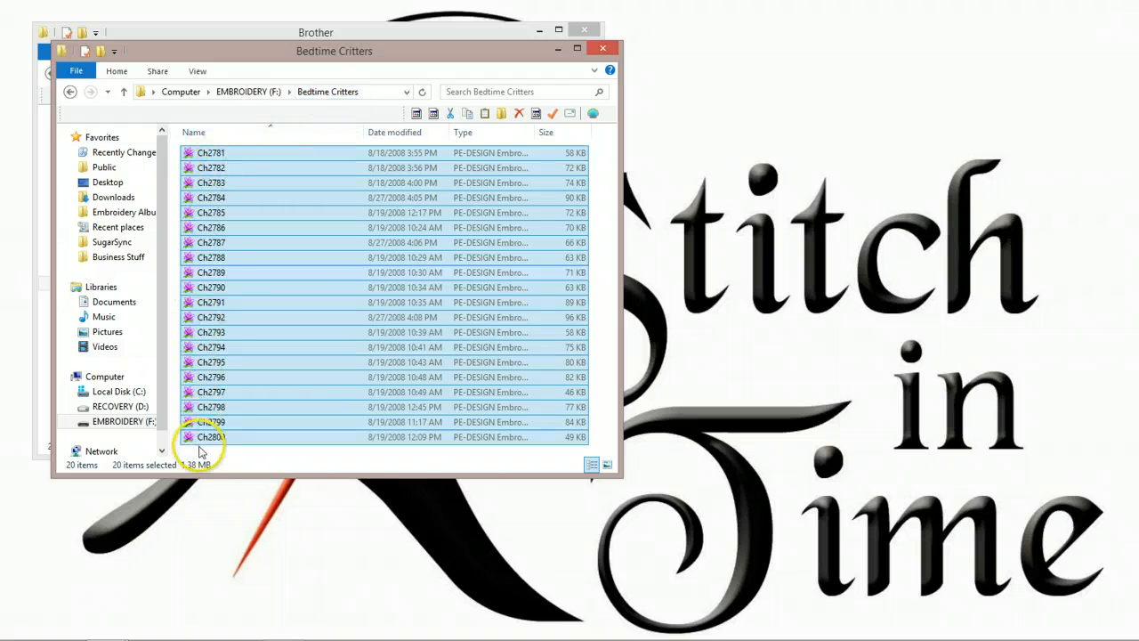
Return to the root of the EMBROIDERY (F:) drive by way of Computer and paste the copied Brother design files there too.
{"action": "left_click", "coordinate": [240, 91]}
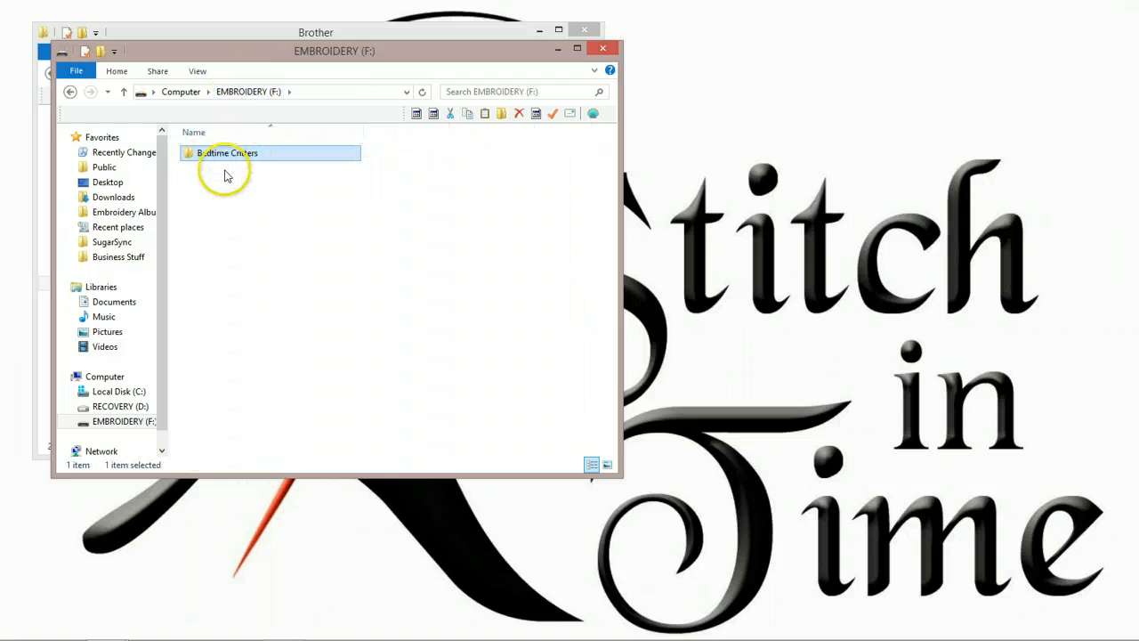
{"action": "left_click", "coordinate": [181, 93]}
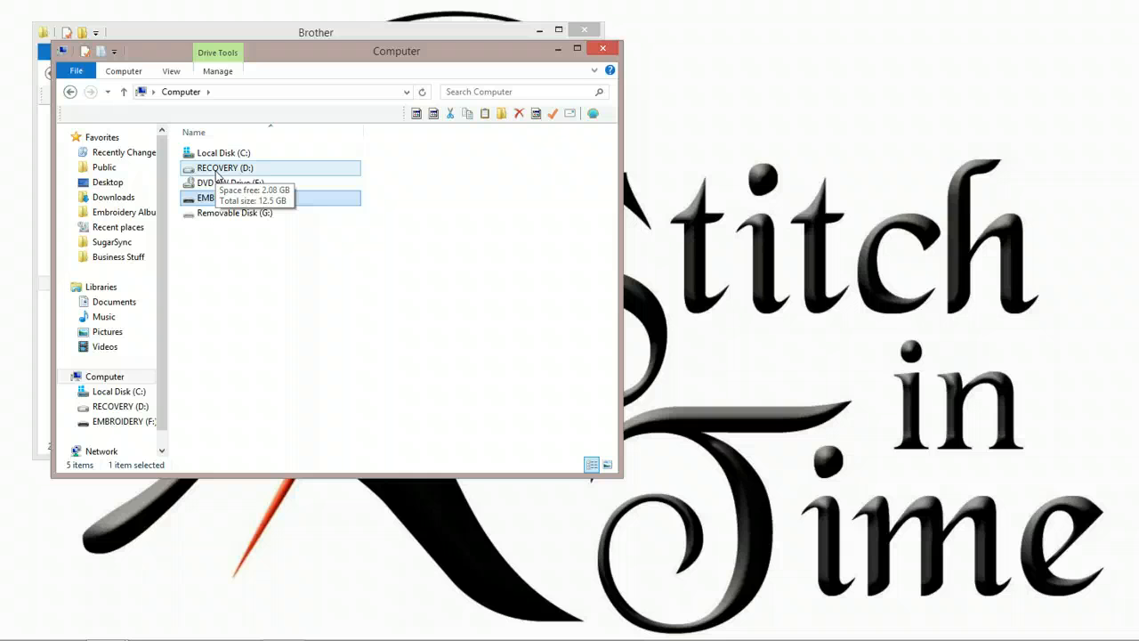
{"action": "double_click", "coordinate": [206, 199]}
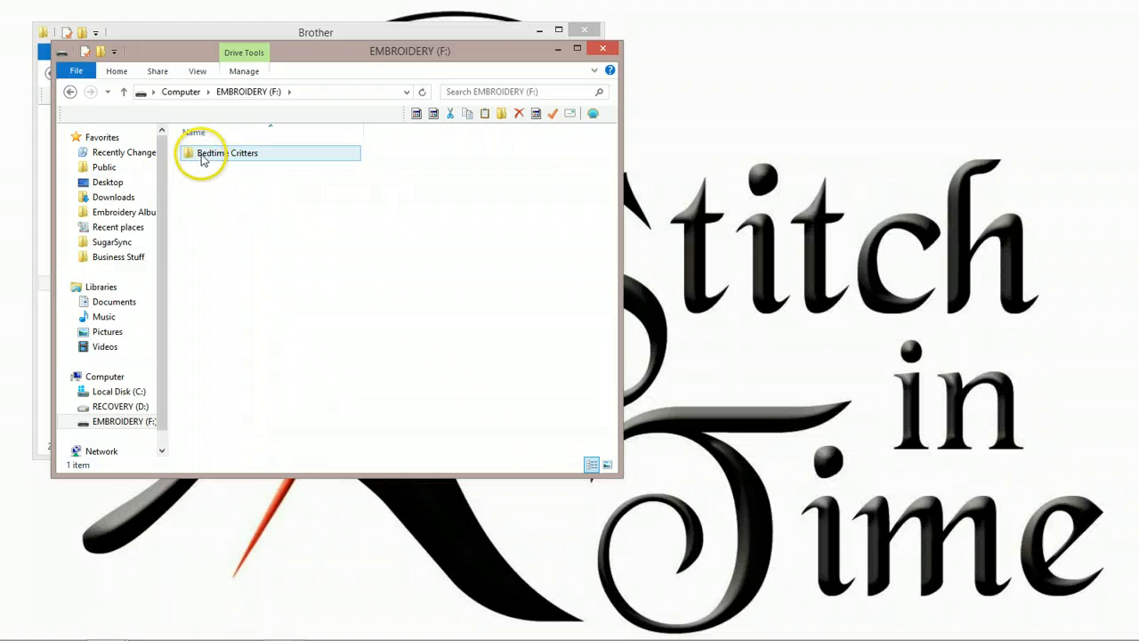
{"action": "right_click", "coordinate": [209, 206]}
{"action": "left_click", "coordinate": [237, 304]}
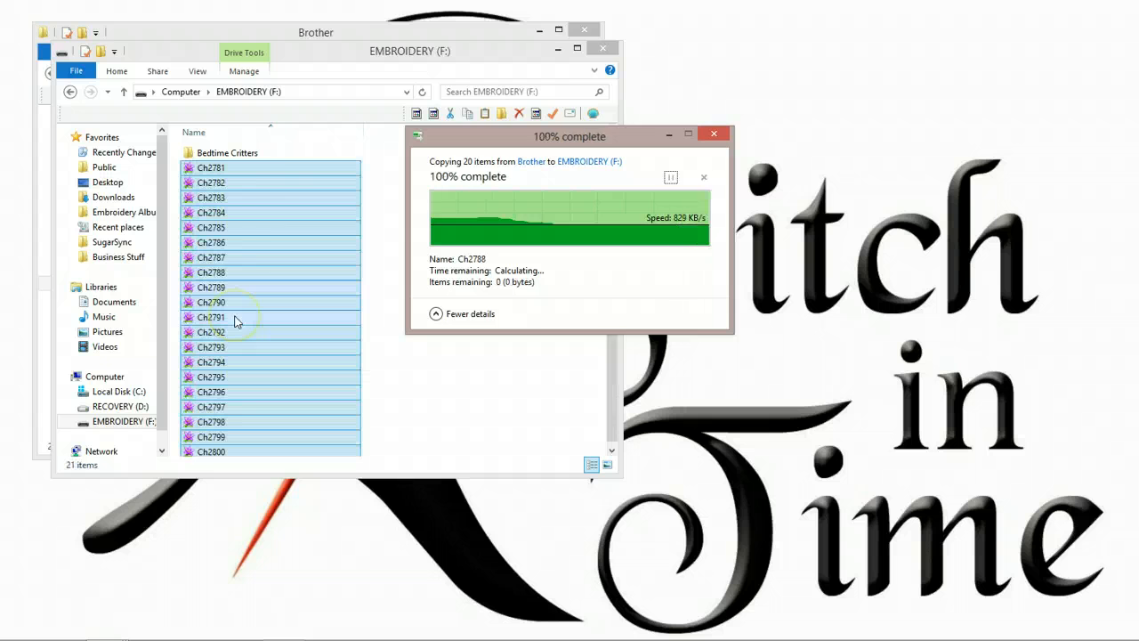
Compare the design files inside the Bedtime Critters folder with those in the root of the EMBROIDERY (F:) drive.
{"action": "double_click", "coordinate": [225, 156]}
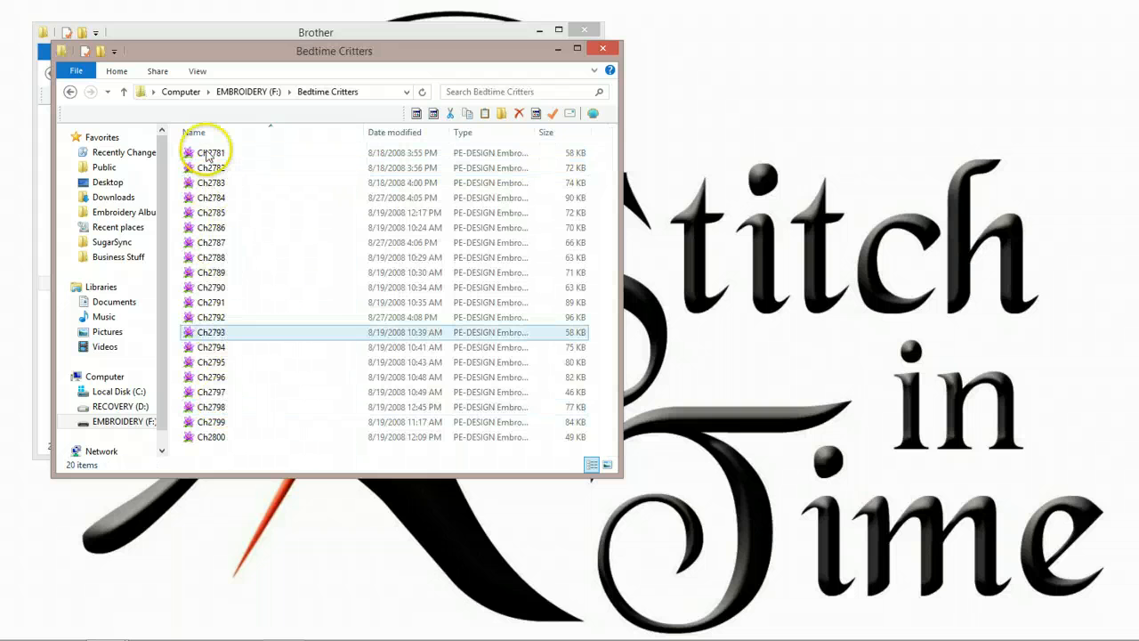
{"action": "left_click", "coordinate": [233, 94]}
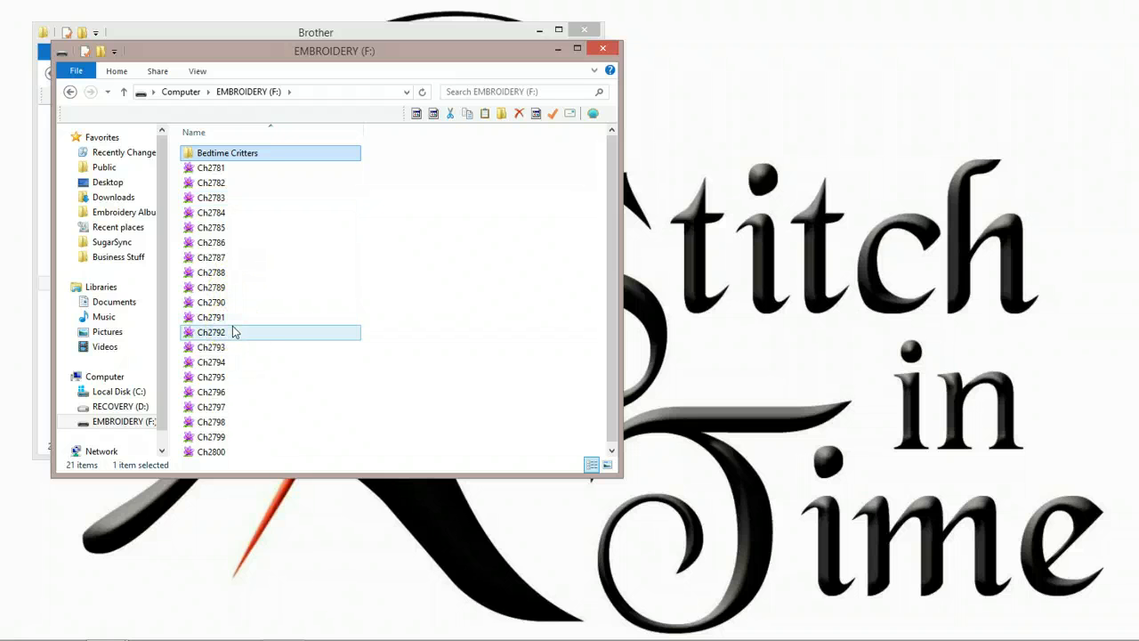
{"action": "double_click", "coordinate": [209, 160]}
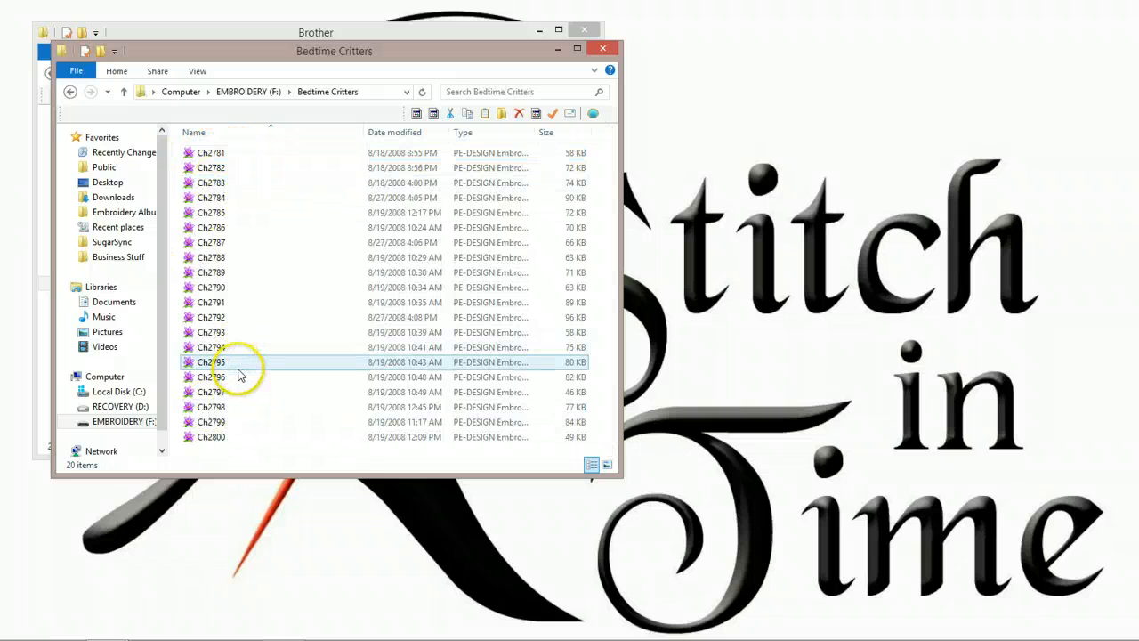
{"action": "left_click", "coordinate": [249, 92]}
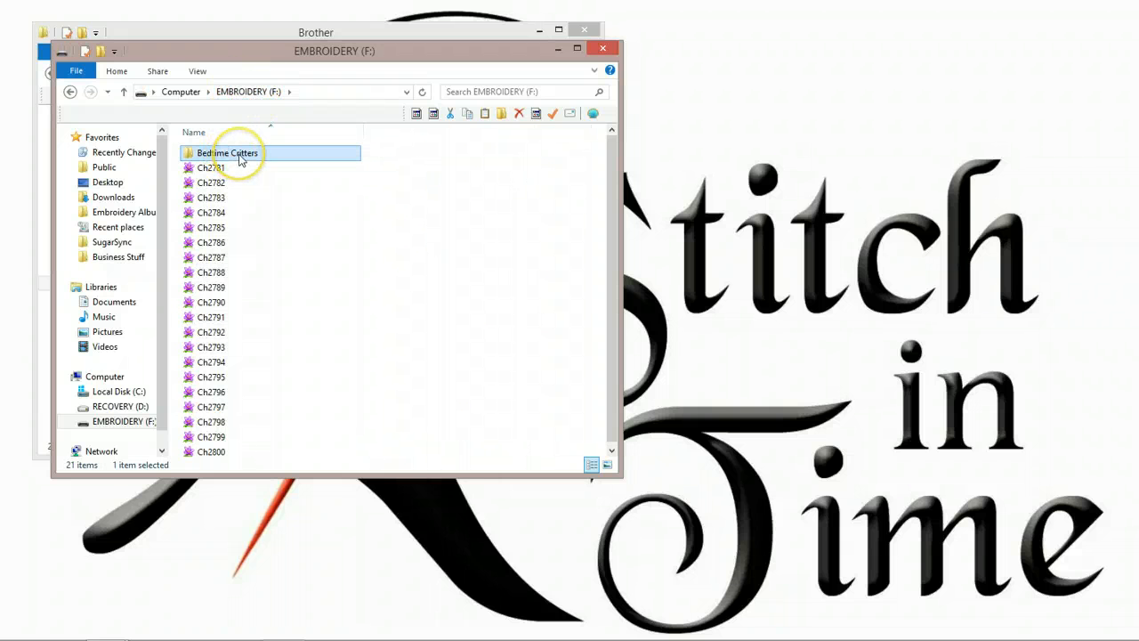
{"action": "double_click", "coordinate": [238, 157]}
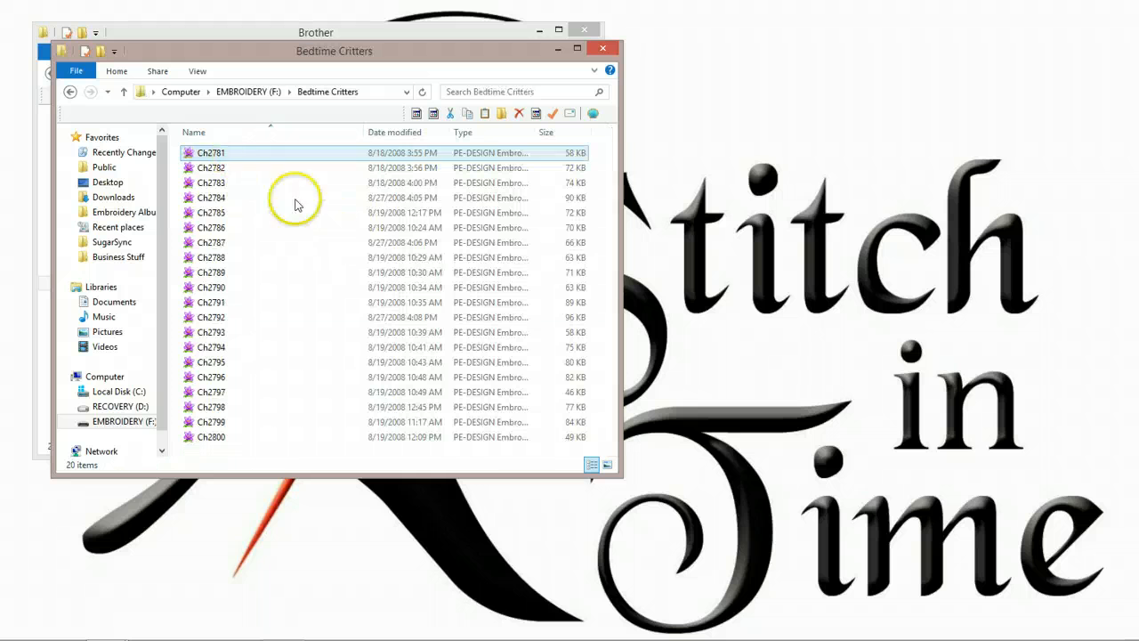
{"action": "left_click", "coordinate": [248, 94]}
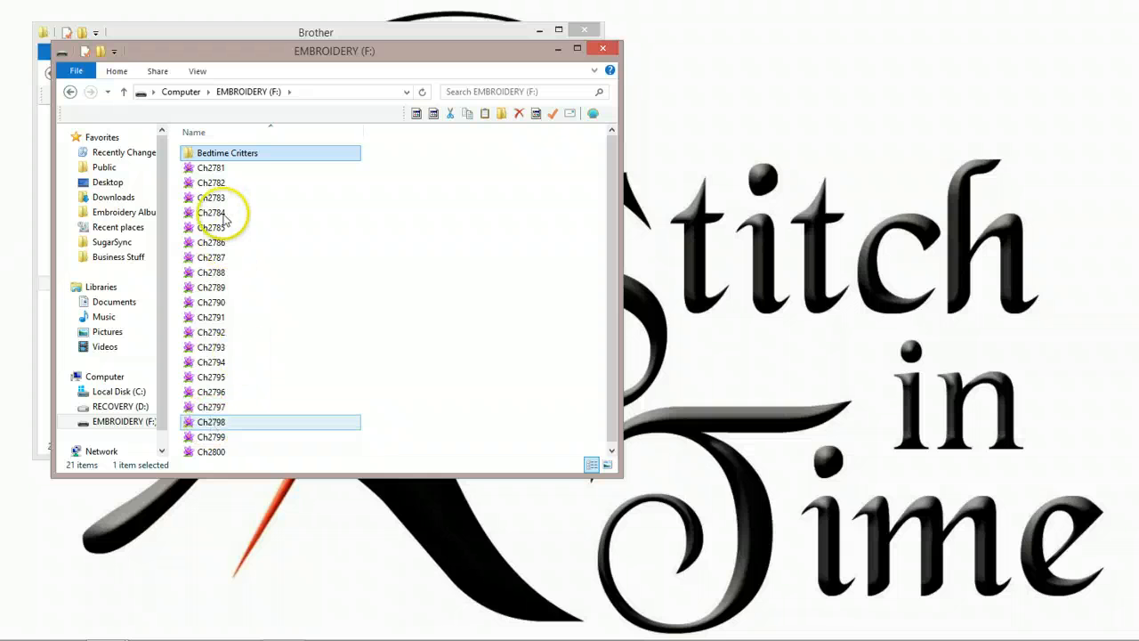
{"action": "double_click", "coordinate": [225, 159]}
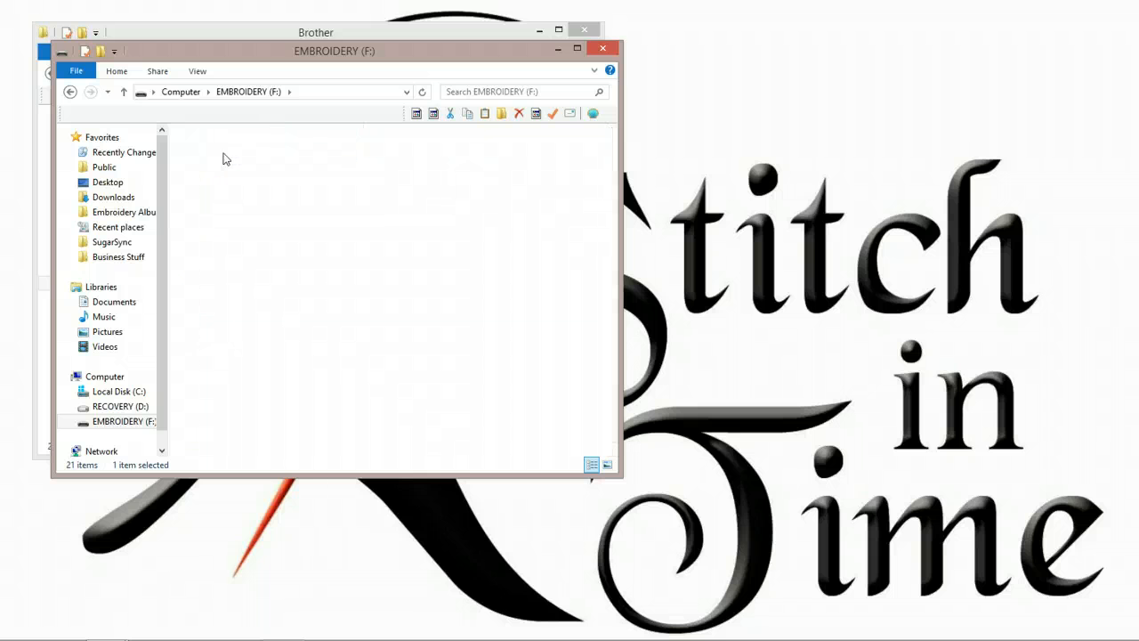
{"action": "left_click", "coordinate": [247, 92]}
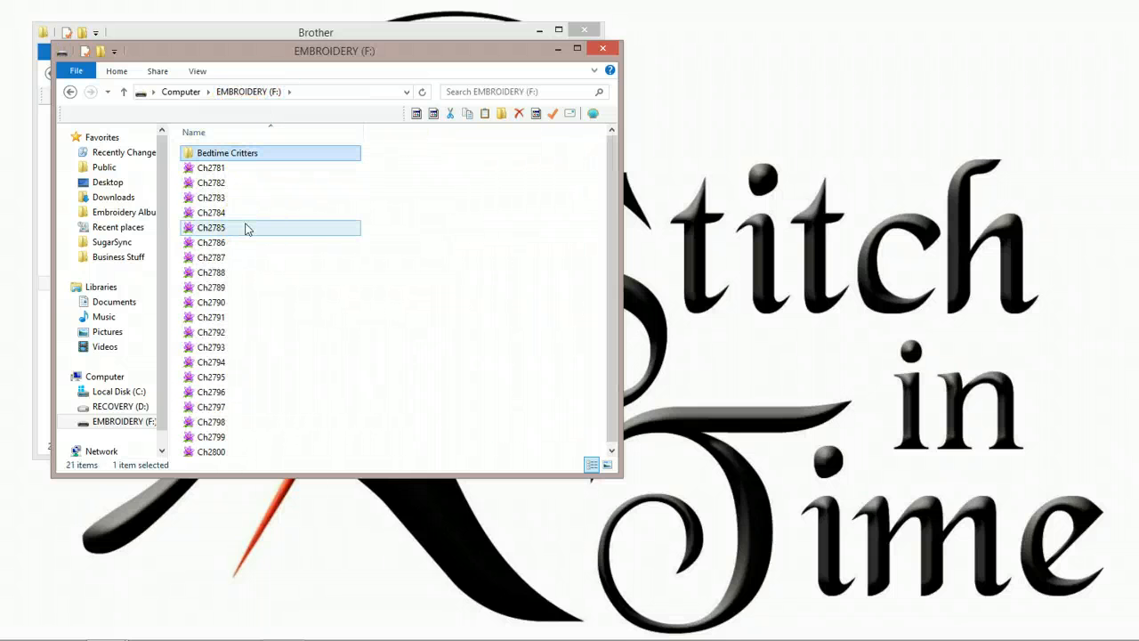